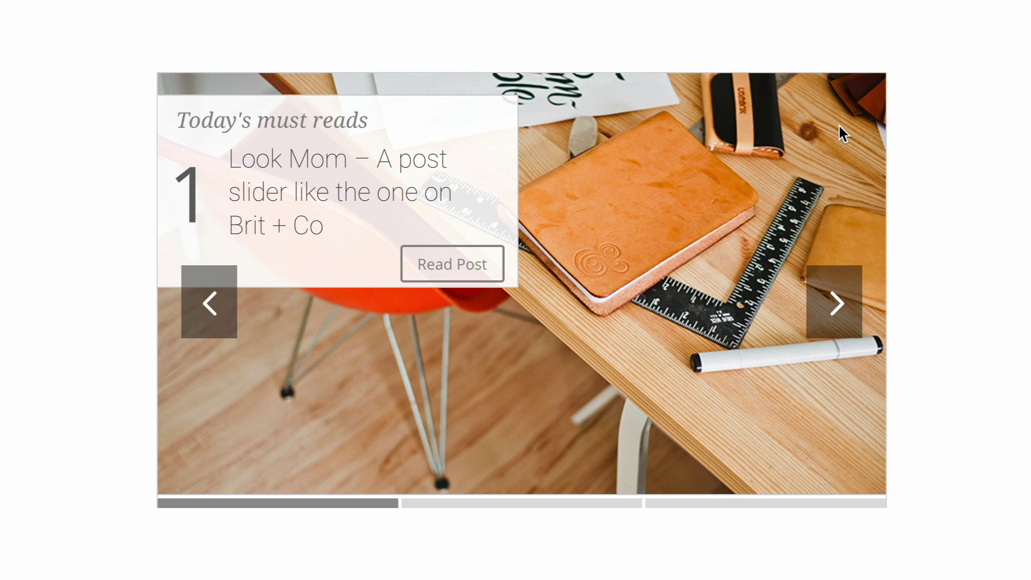
- Create a new post titled "Look Mom – A post slider like the one on Brit + Co" with desk1 as its featured image
mouse_move(722, 378)
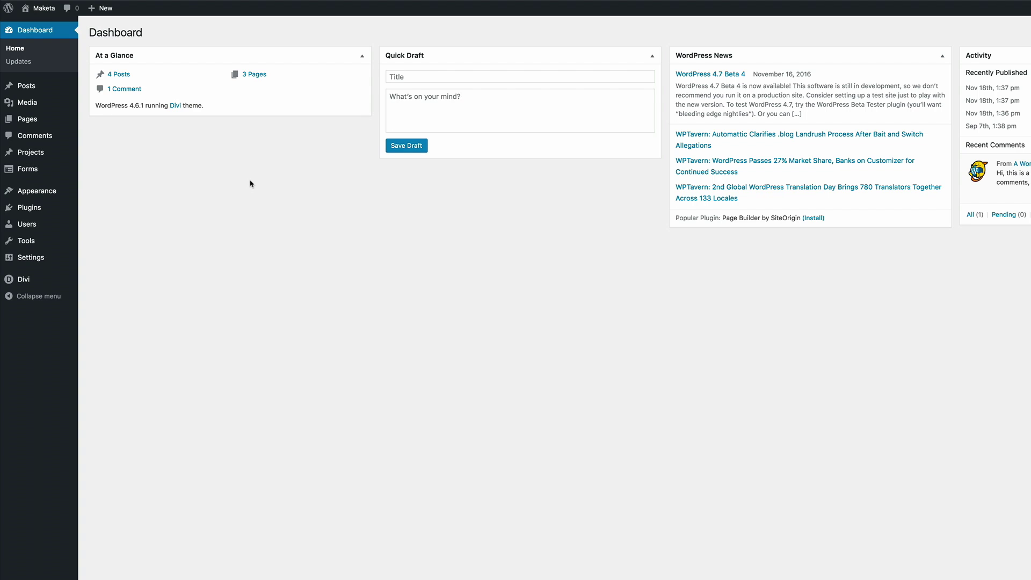
mouse_move(33, 87)
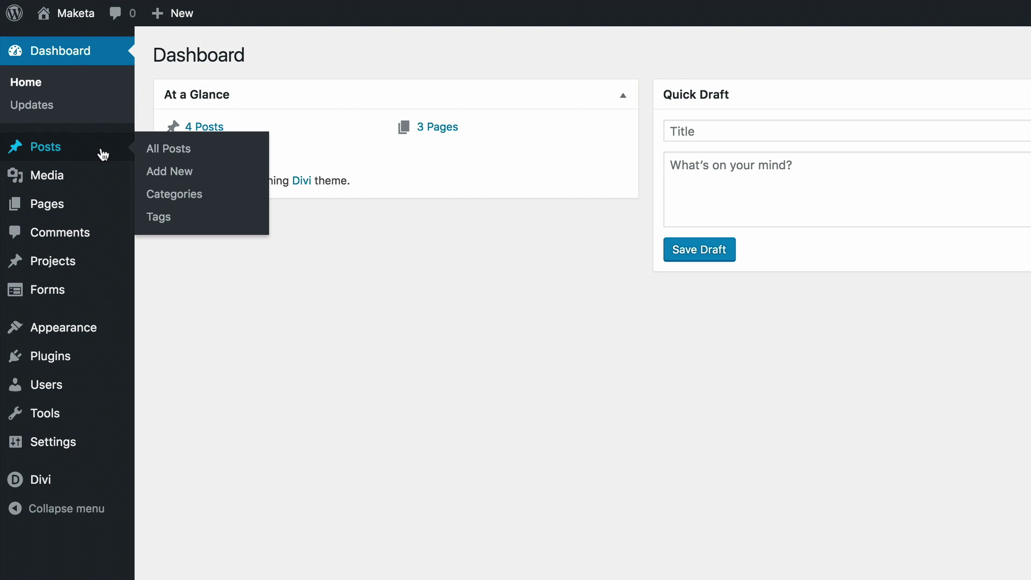
click(183, 177)
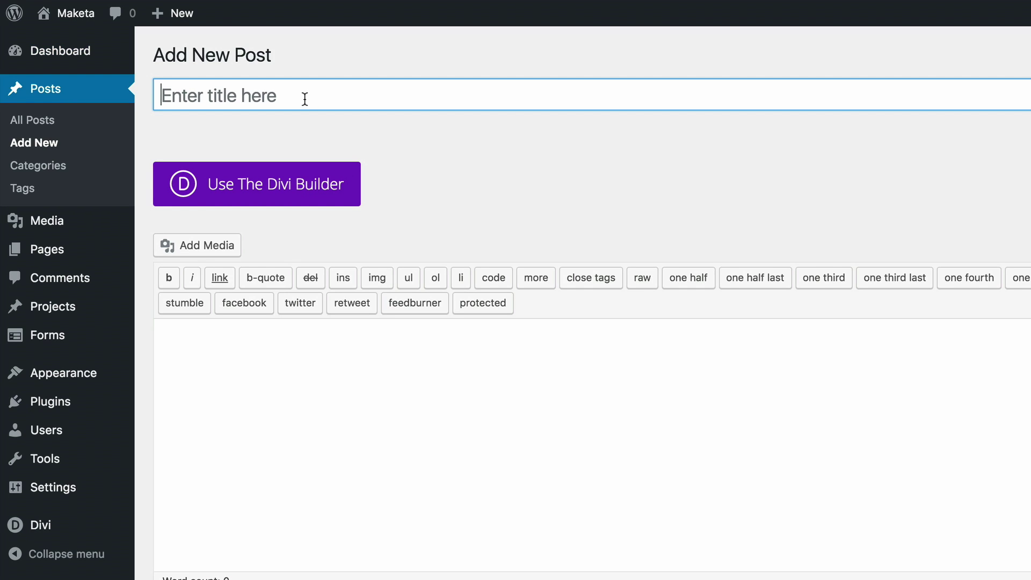
text(Look Mom – A post slider like the one on Brit + Co)
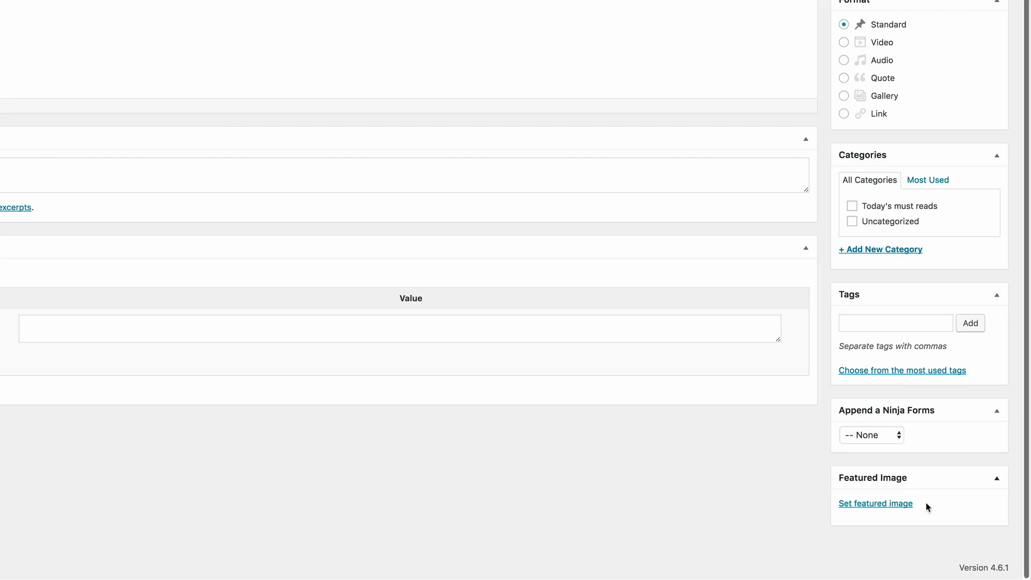
click(877, 505)
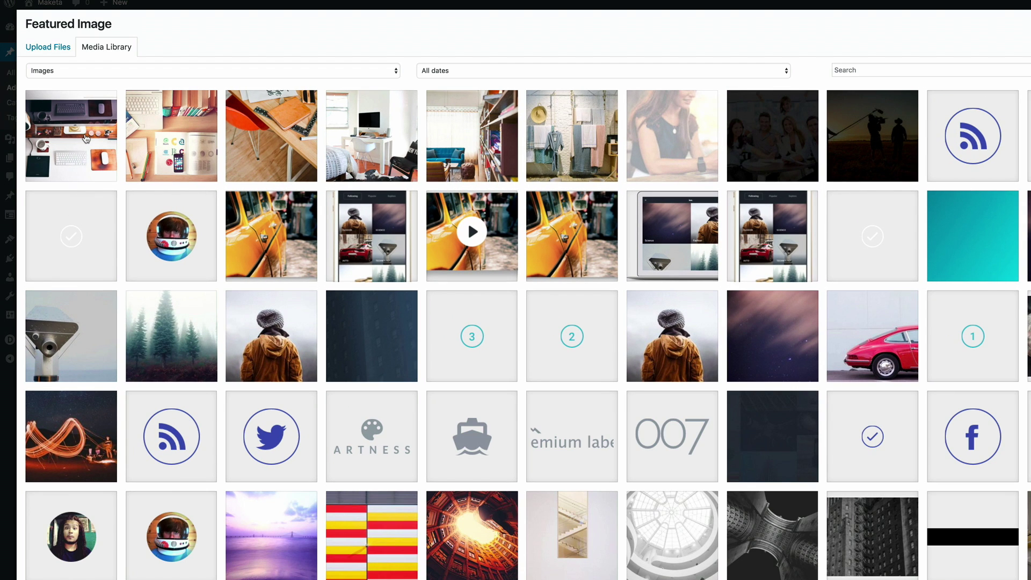
click(86, 137)
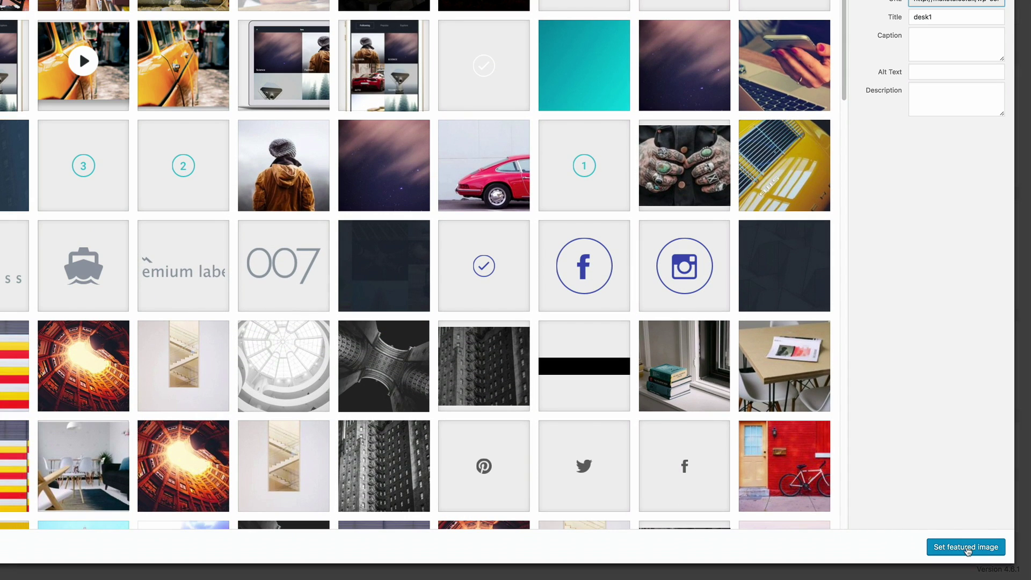
click(972, 552)
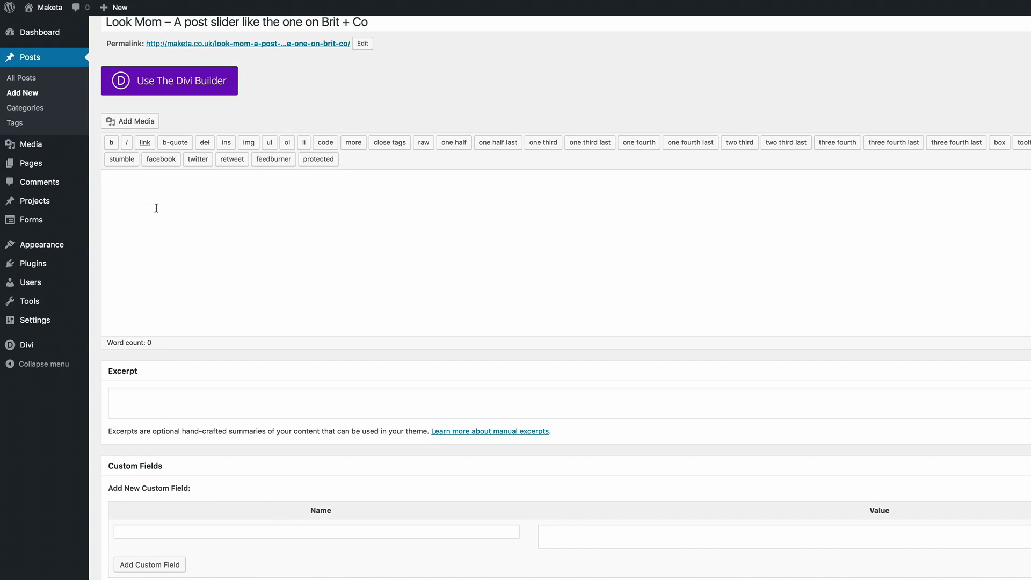
- Assign the post to the Today's must reads category instead of Uncategorized and update the post
click(126, 393)
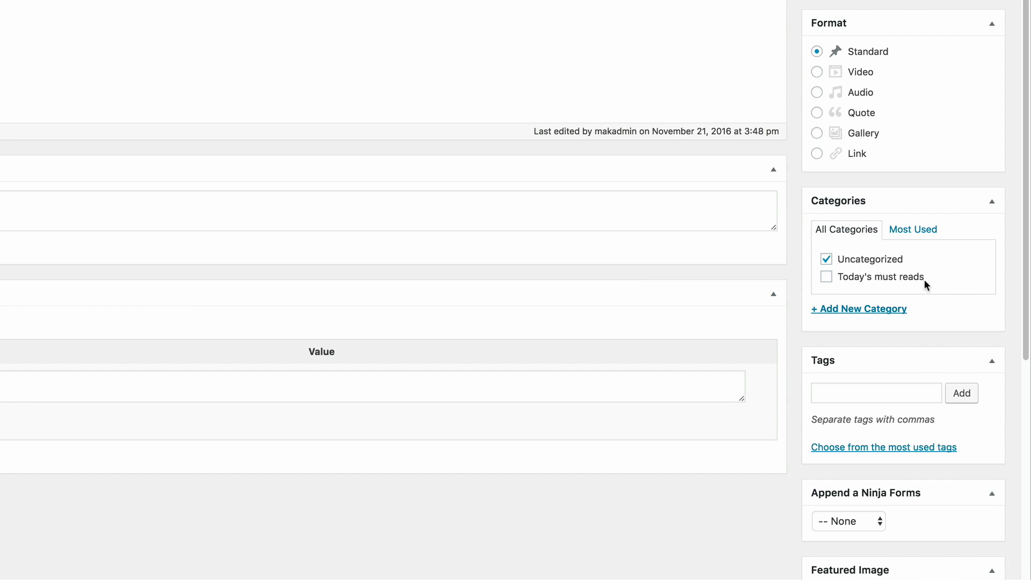
click(851, 314)
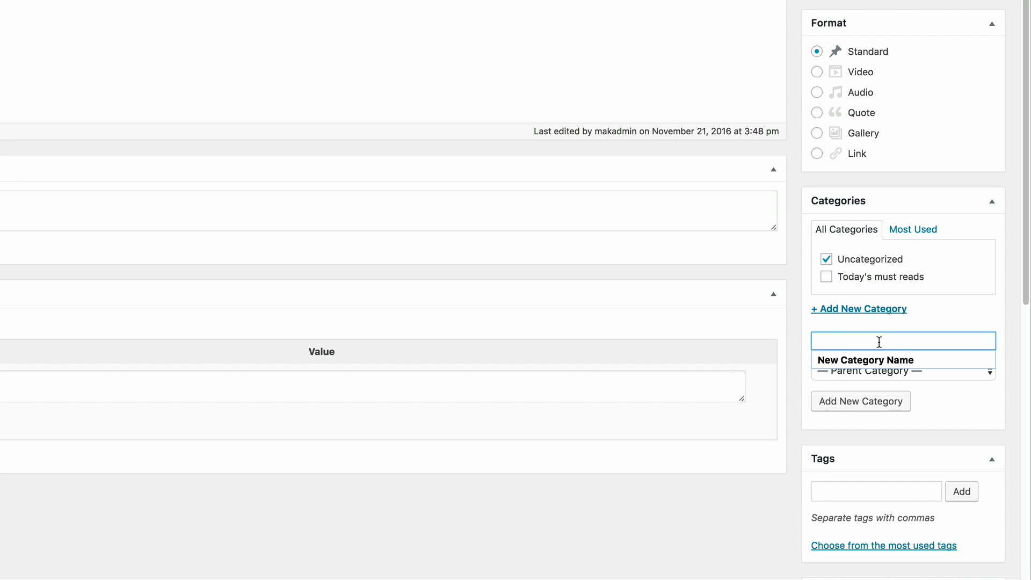
click(828, 261)
click(828, 279)
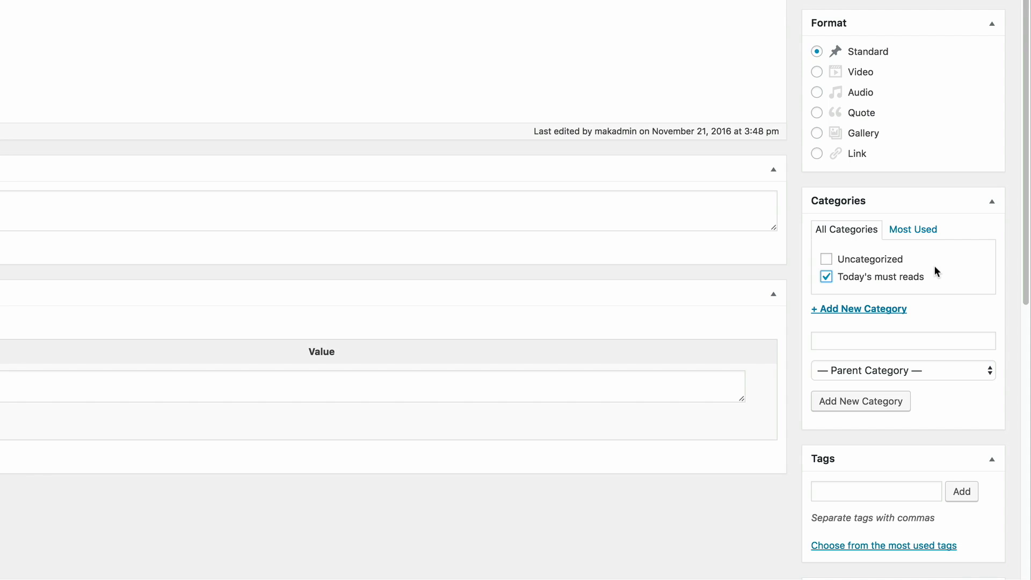
scroll(935, 266, up, 6)
click(968, 295)
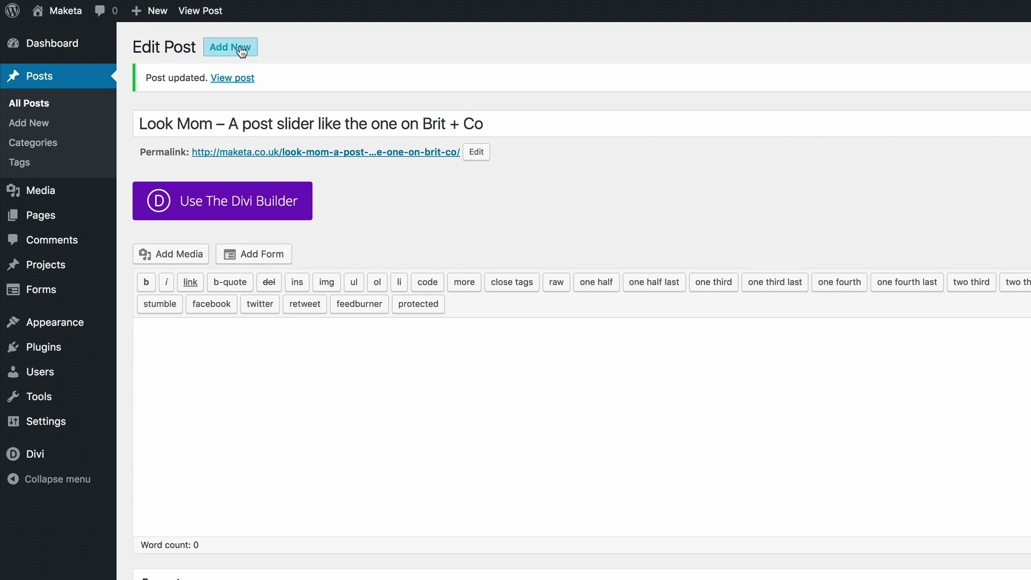
- Create another post titled "Look Mom – A post slider like the one on Brit + Co" with desk2 as its featured image
click(241, 52)
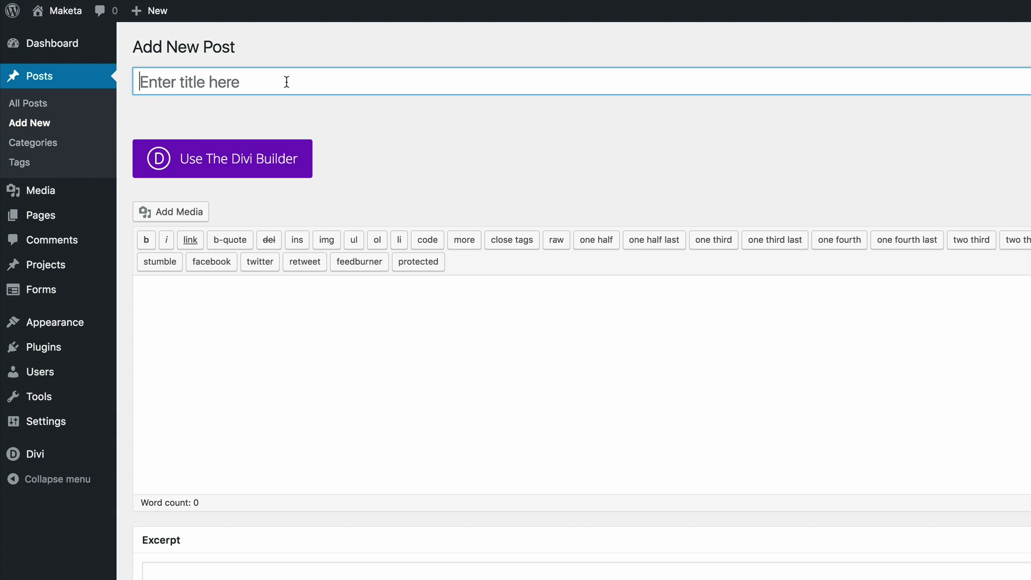
key(shift)
text(Look Mom – A post slider like the one on Brit + Co)
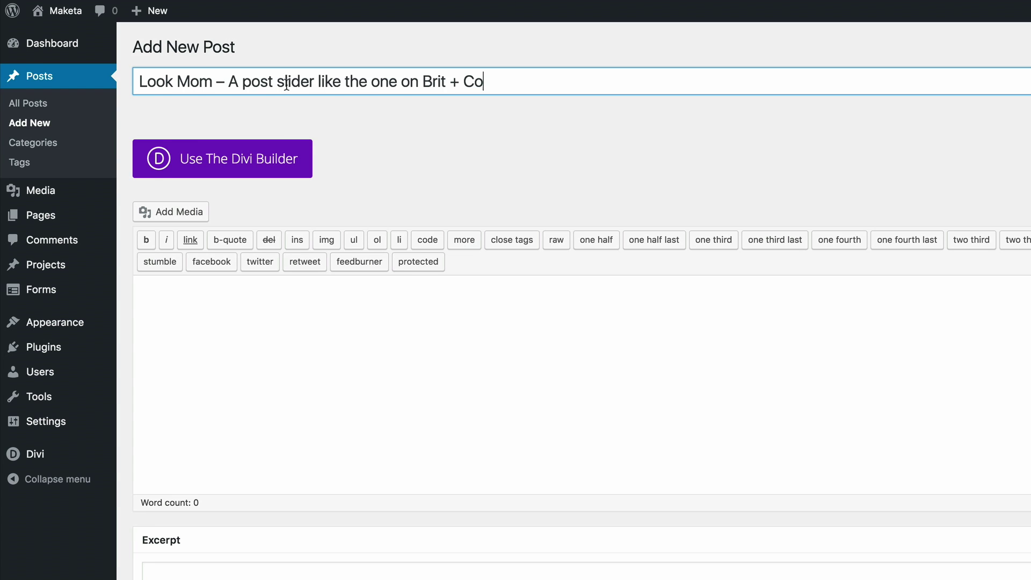
scroll(516, 323, down, 8)
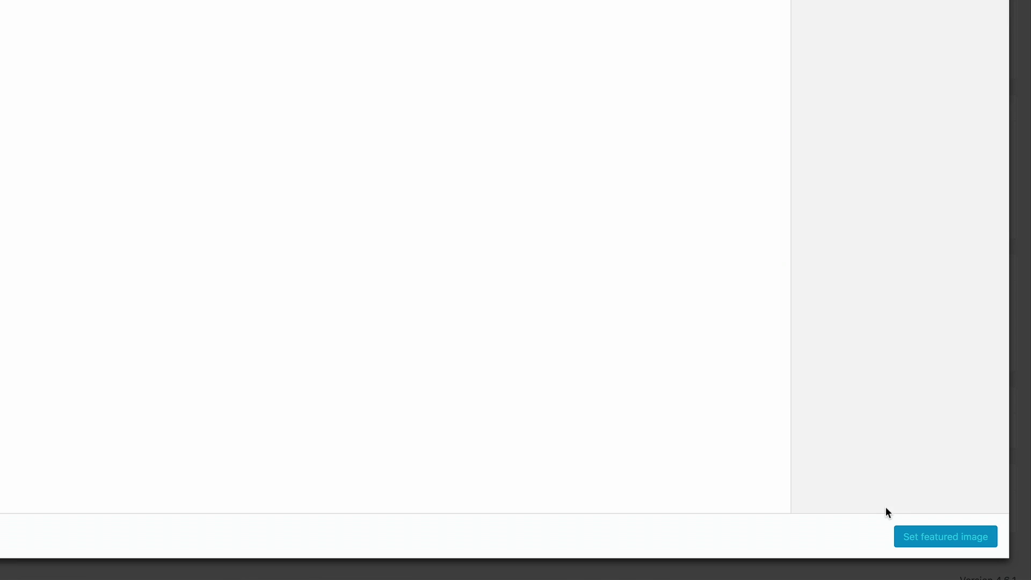
click(885, 507)
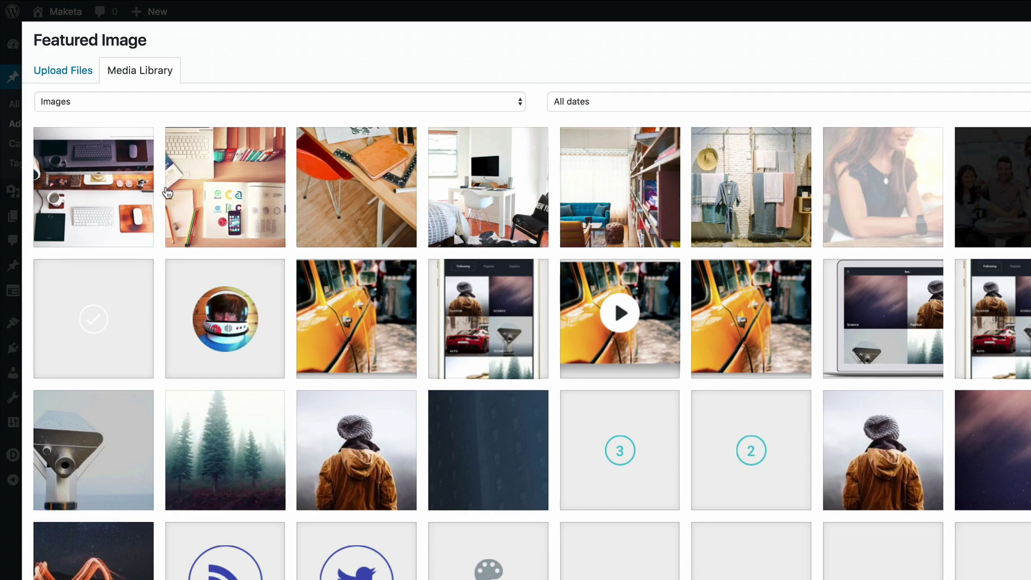
click(168, 192)
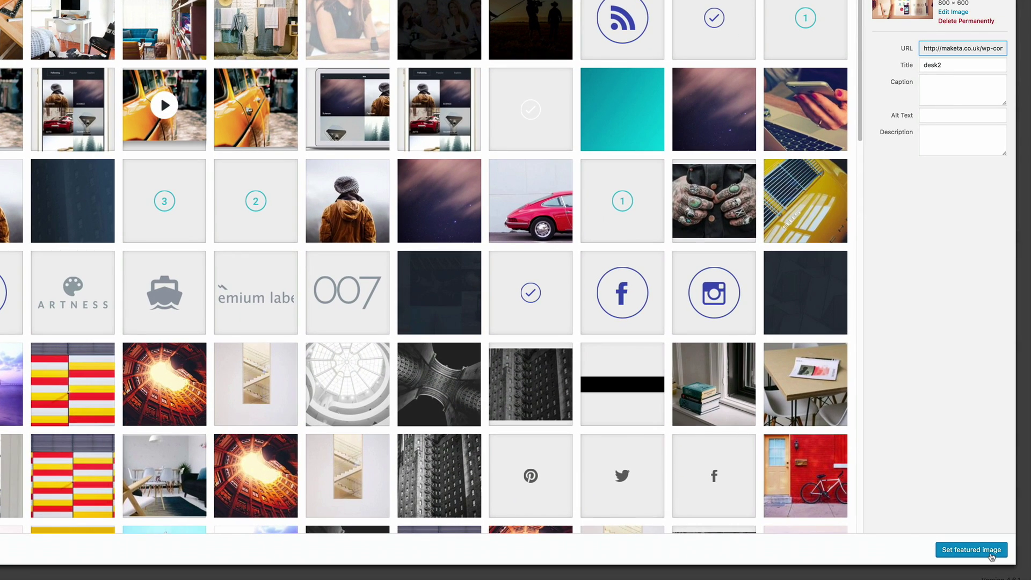
click(982, 558)
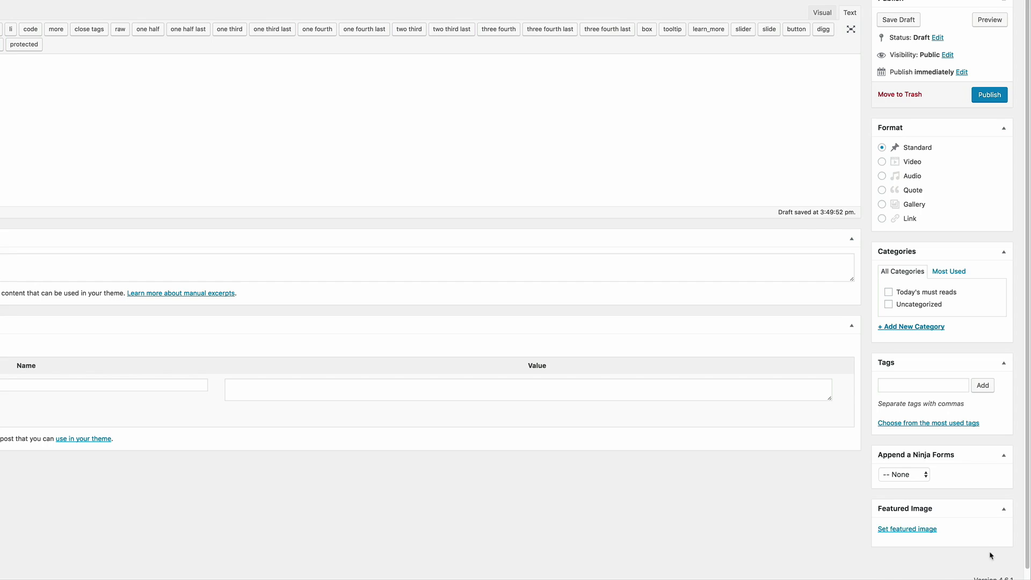
- Assign the second post to the Today's must reads category and publish it, leaving its excerpt empty
click(890, 294)
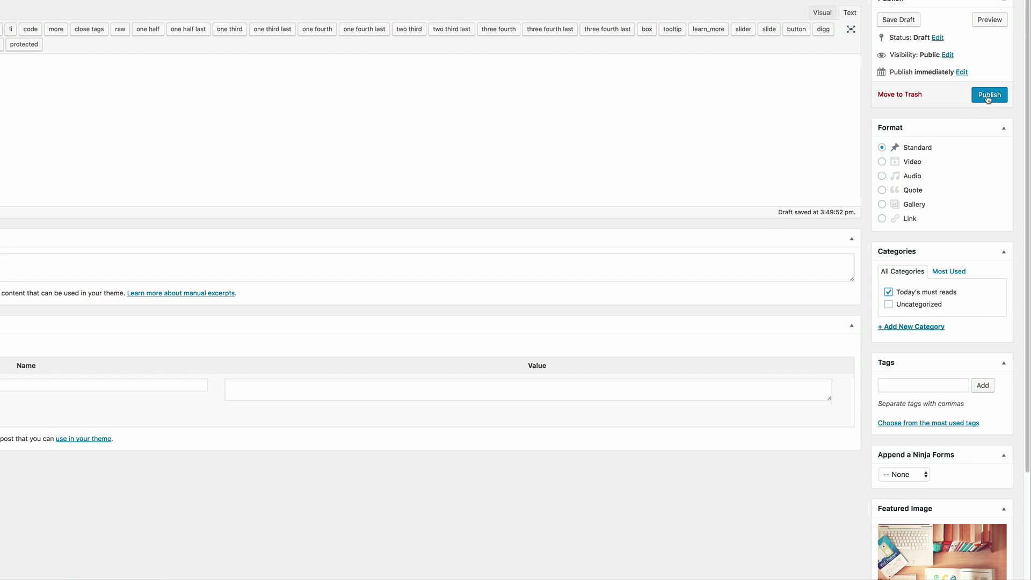
click(78, 265)
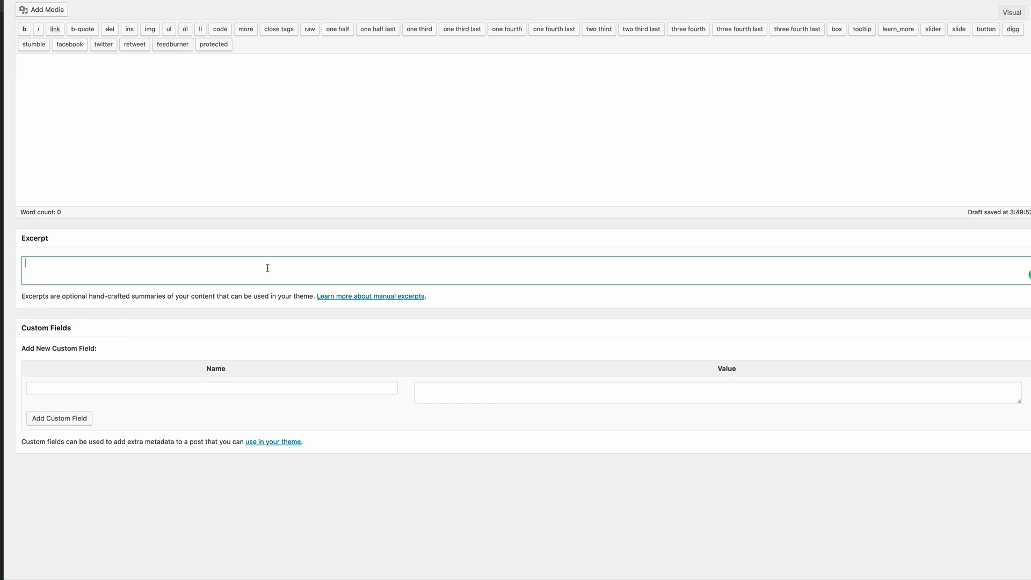
click(989, 95)
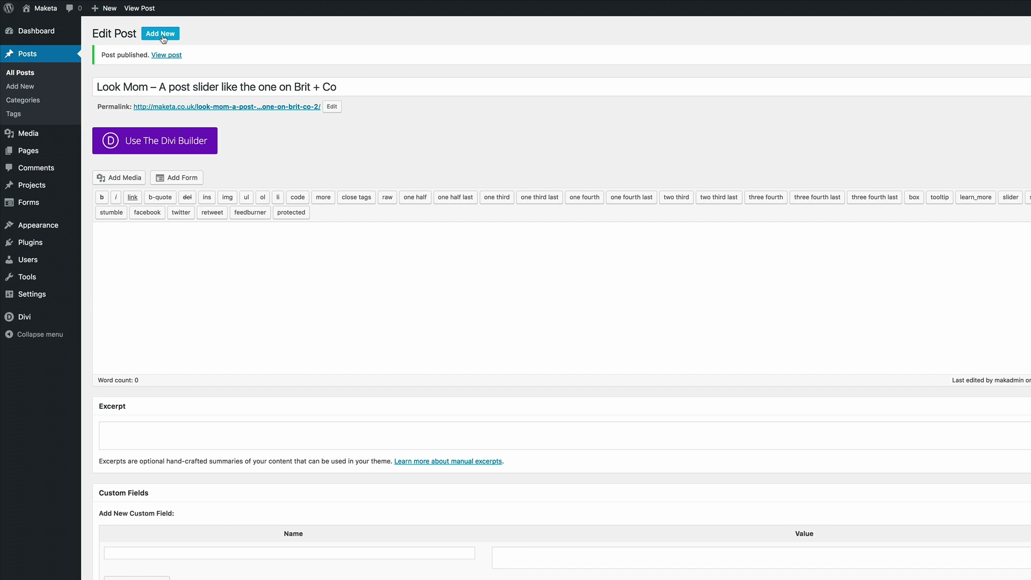
- Create a third post titled "Look Mom – A post slider like the one on Brit + Co" with desk3 as its featured image
click(161, 34)
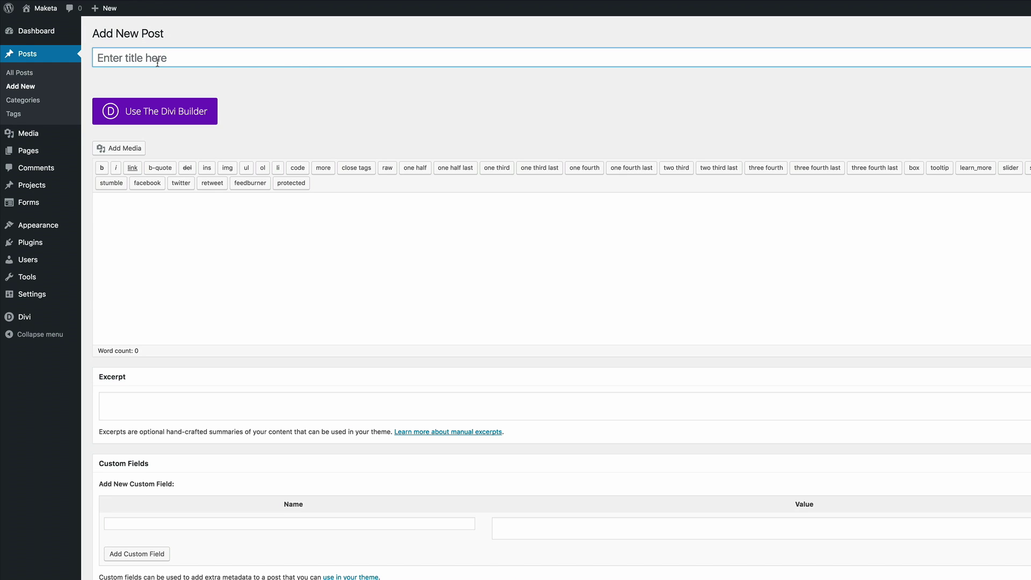
text(Look Mom – A post slider like the one on Brit + Co)
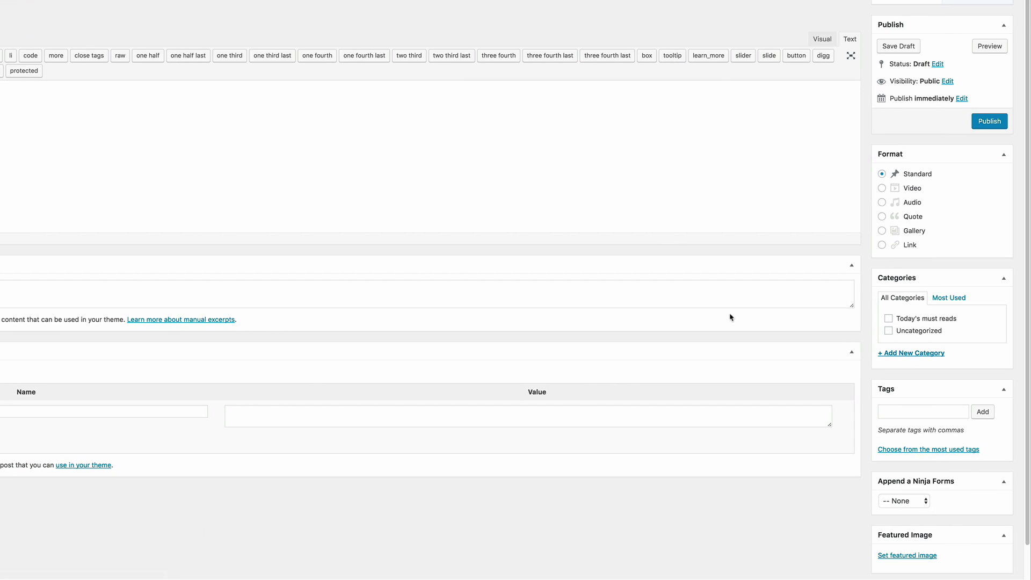
scroll(1013, 515, down, 1)
click(915, 529)
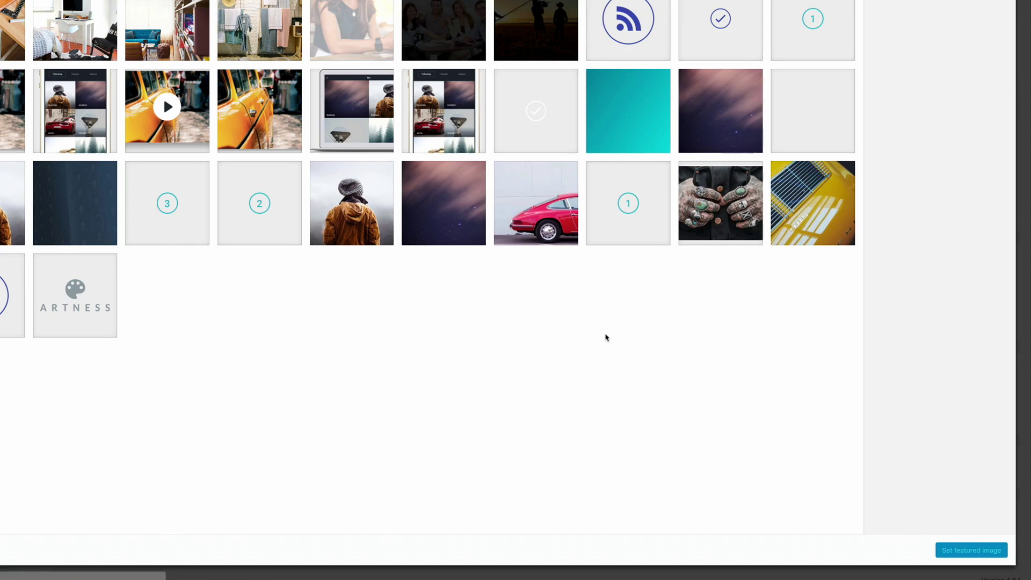
click(106, 69)
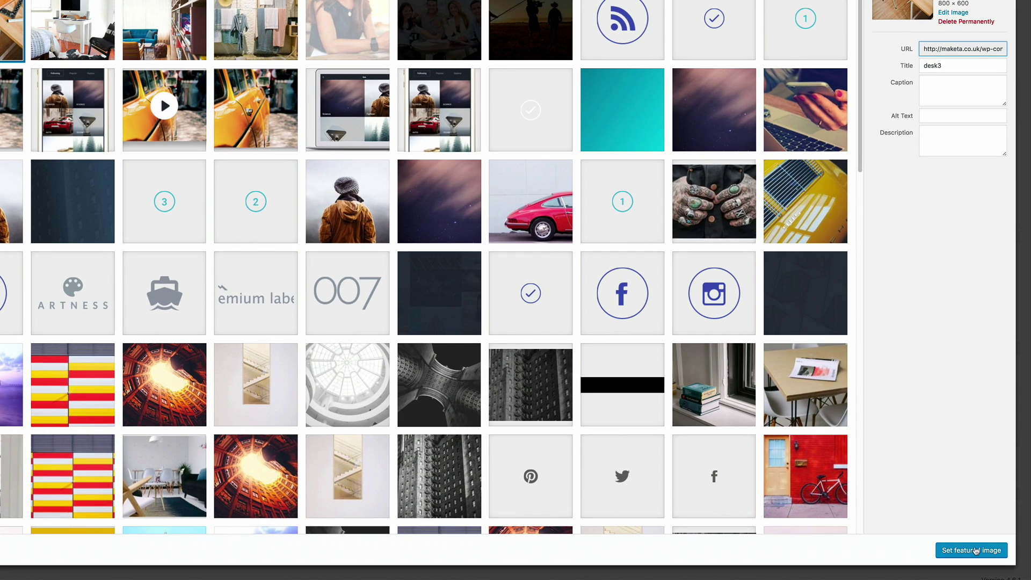
click(969, 551)
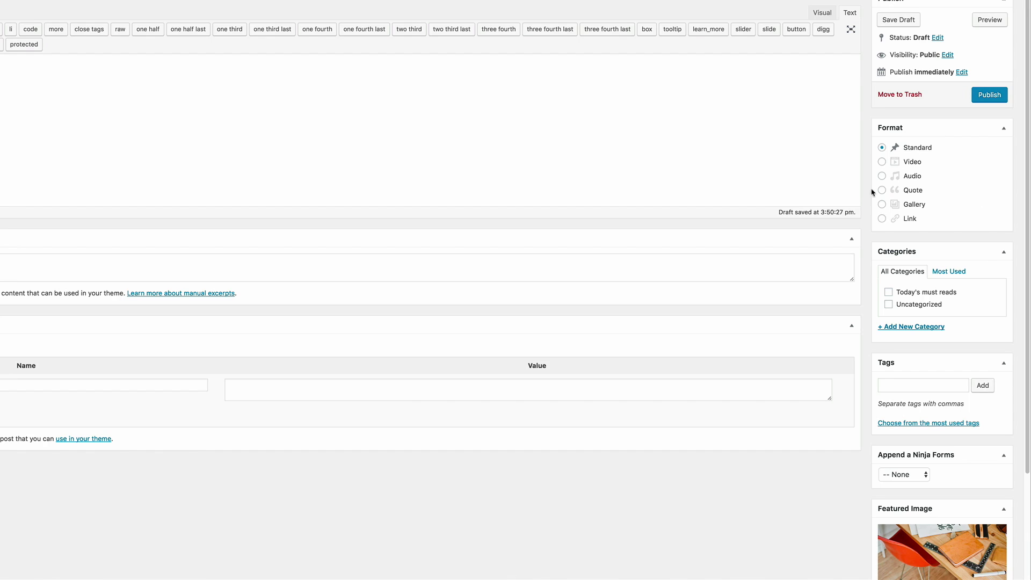
- Assign the third post to the Today's must reads category and publish it
click(889, 293)
click(991, 96)
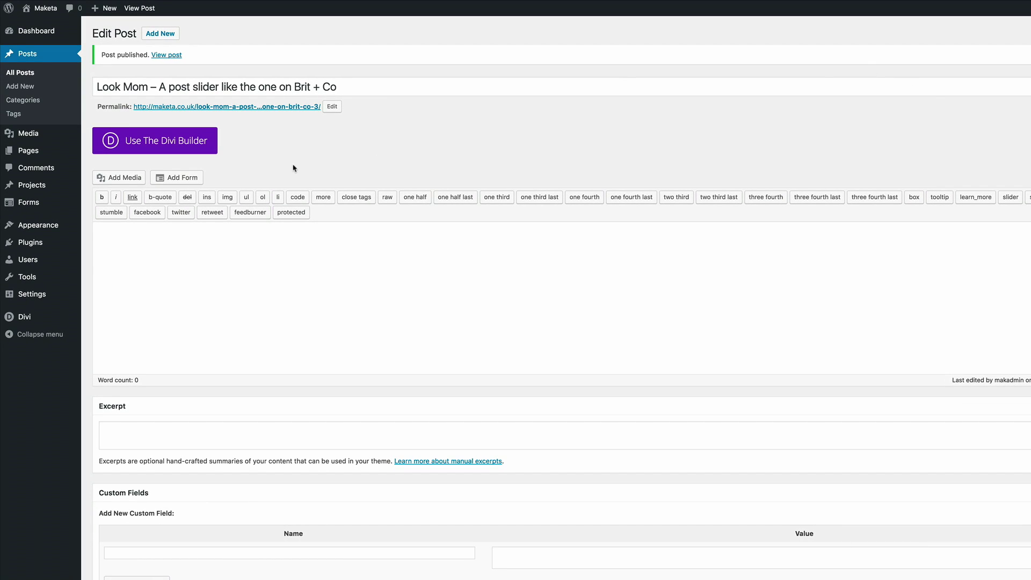
- Create a new page titled "Brit Co", enable the Divi Builder for it and open it in the Visual Builder
mouse_move(33, 153)
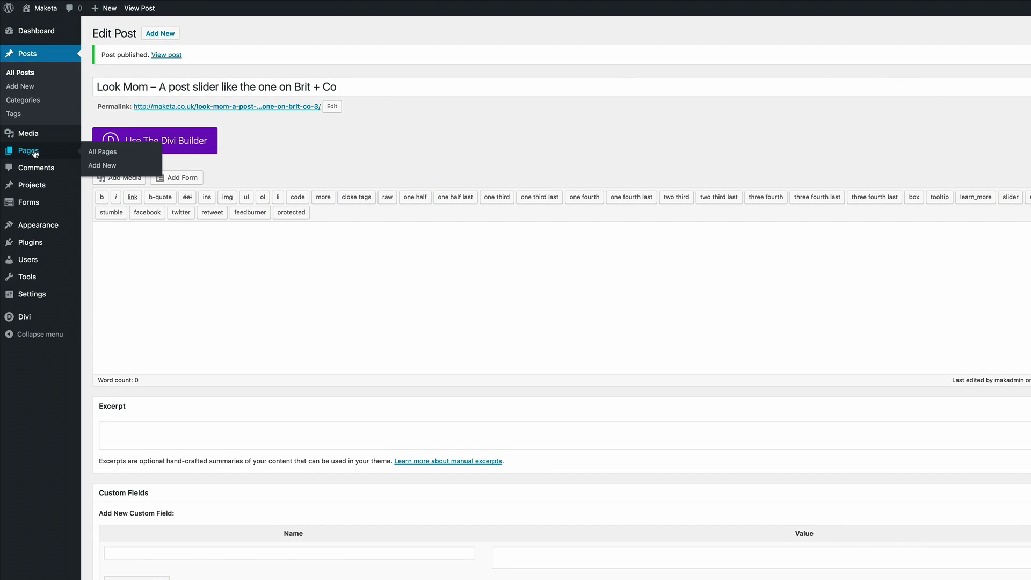
click(109, 167)
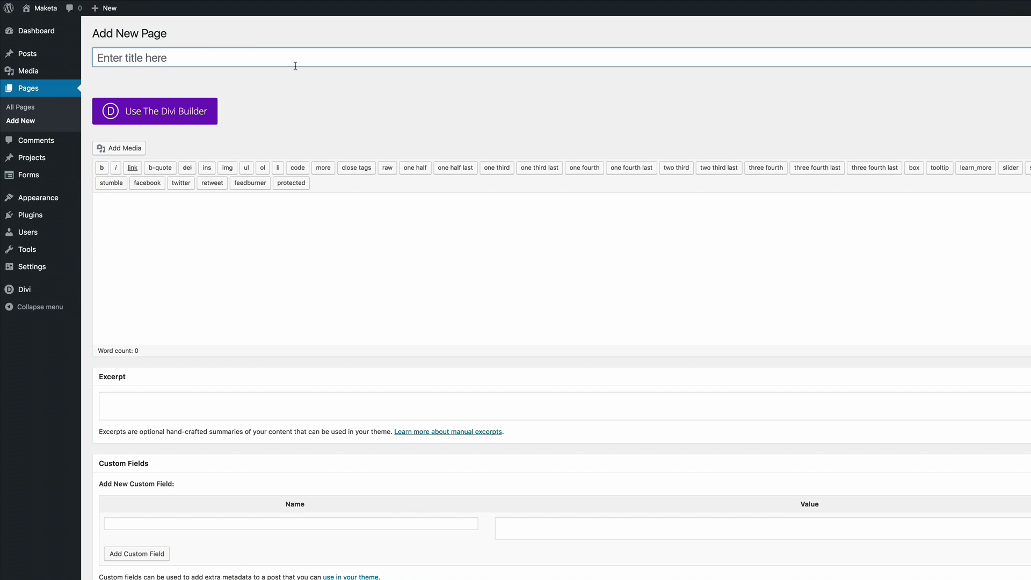
text(Brit Co)
click(168, 117)
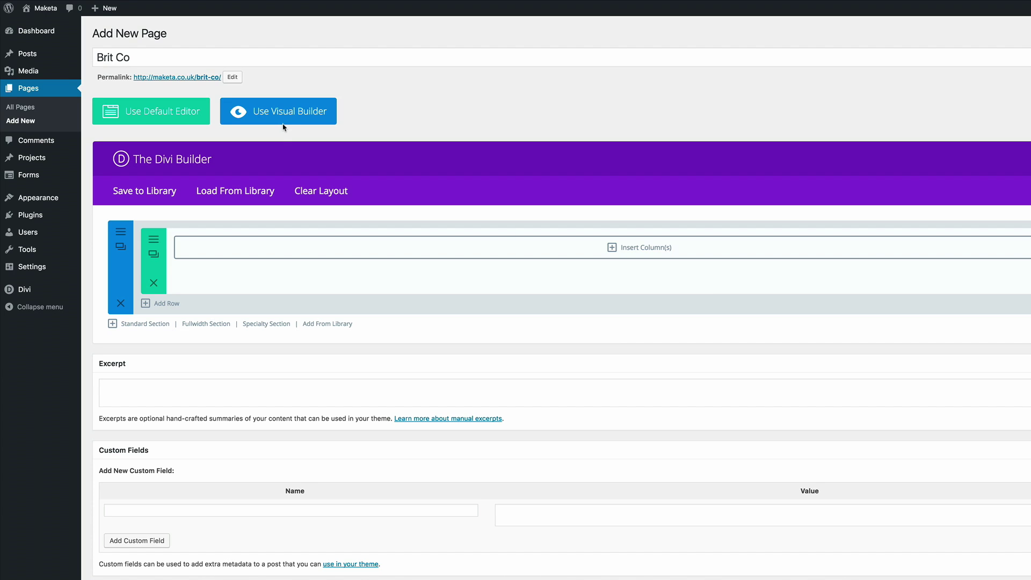
click(293, 114)
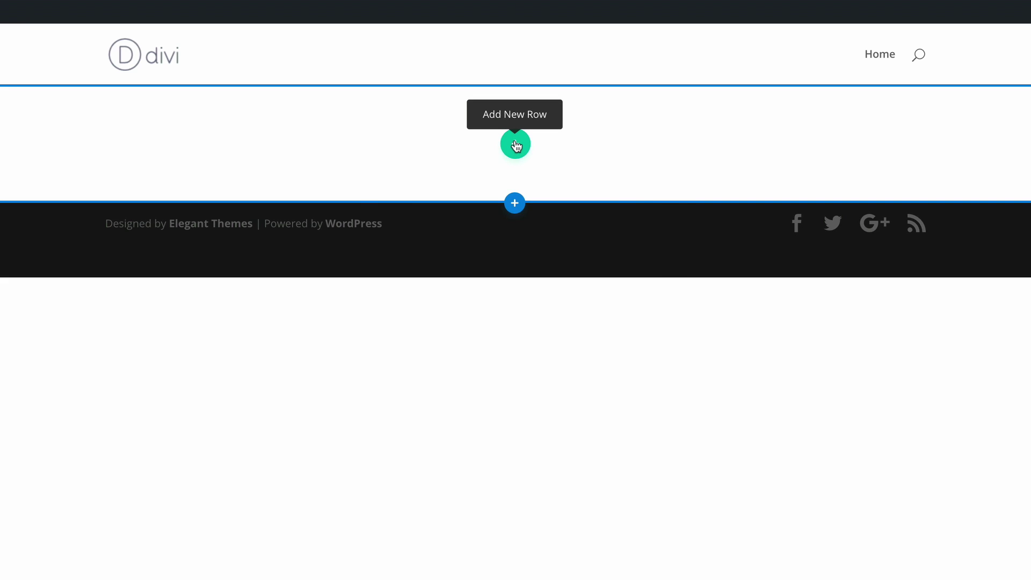
- Insert a row with two-thirds and one-third columns and add a Post Slider module to the wider column
click(516, 145)
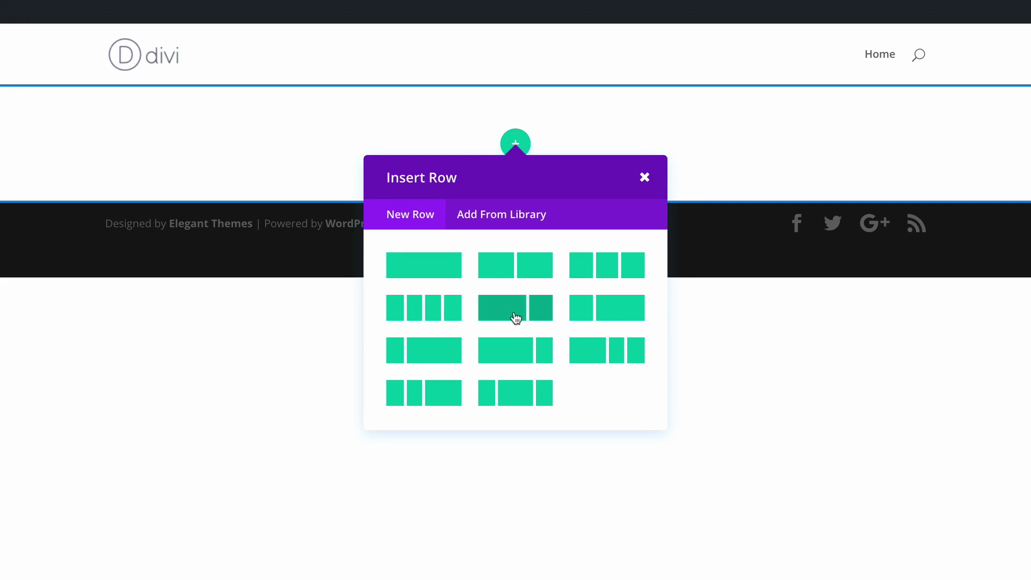
click(515, 317)
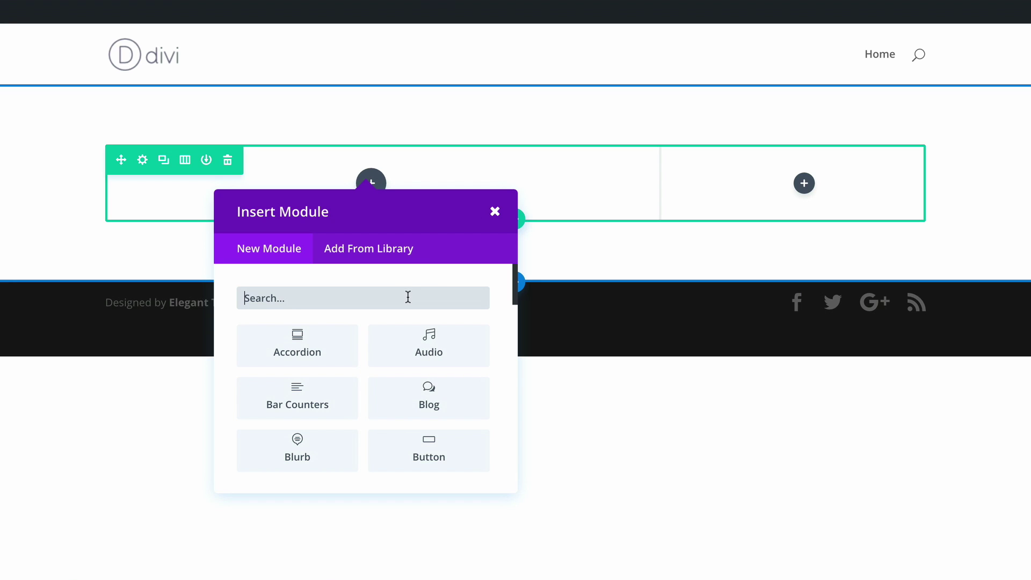
text(post)
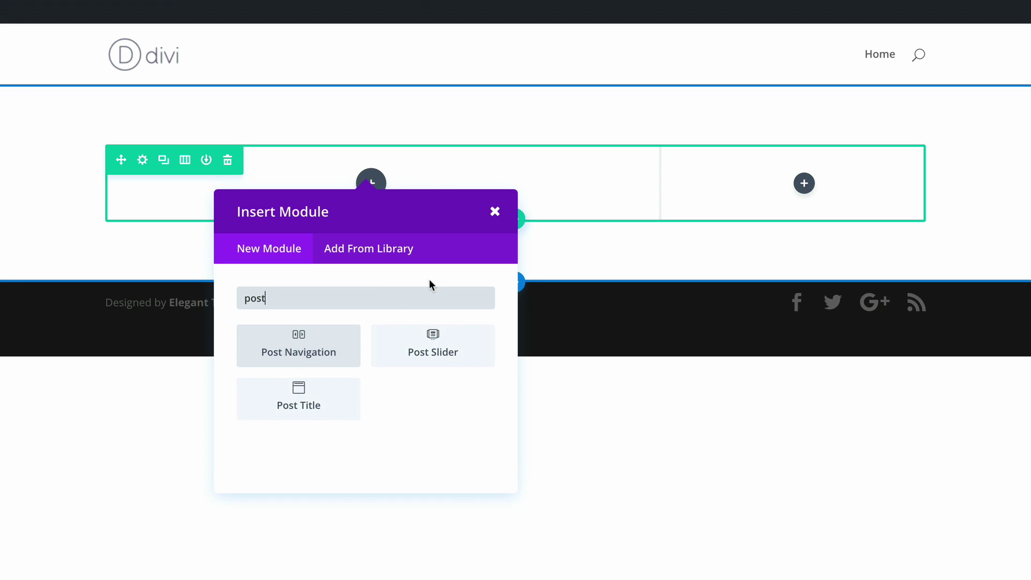
click(433, 346)
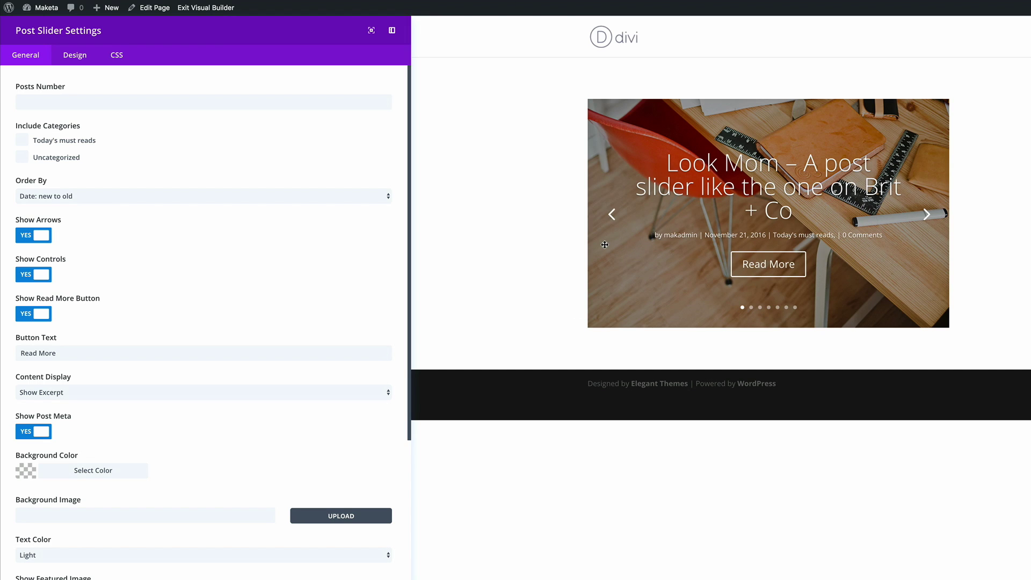
- Limit the post slider to 3 posts from the Today's must reads category and check its slides in the preview
click(246, 103)
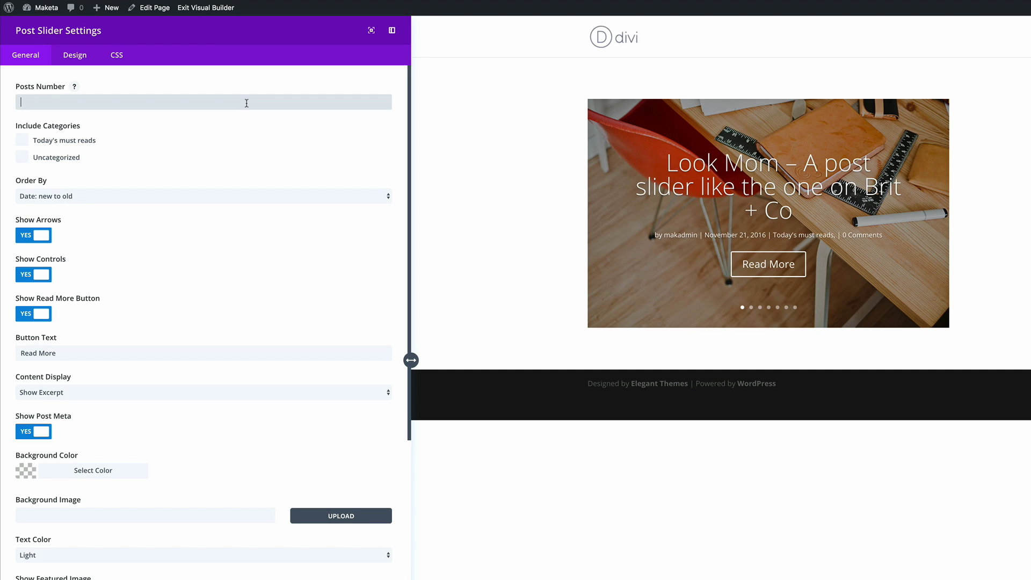
text(3)
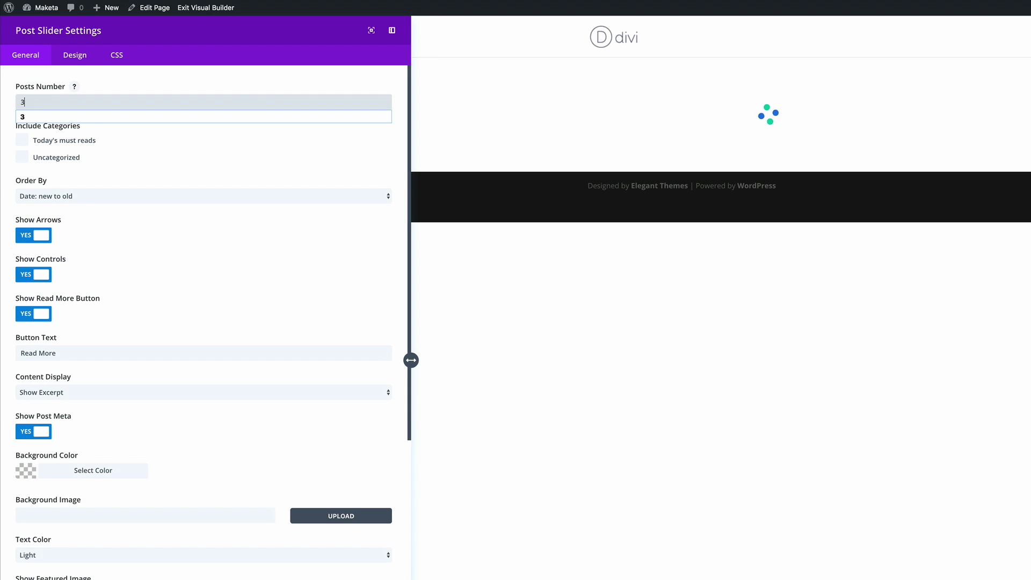
click(209, 141)
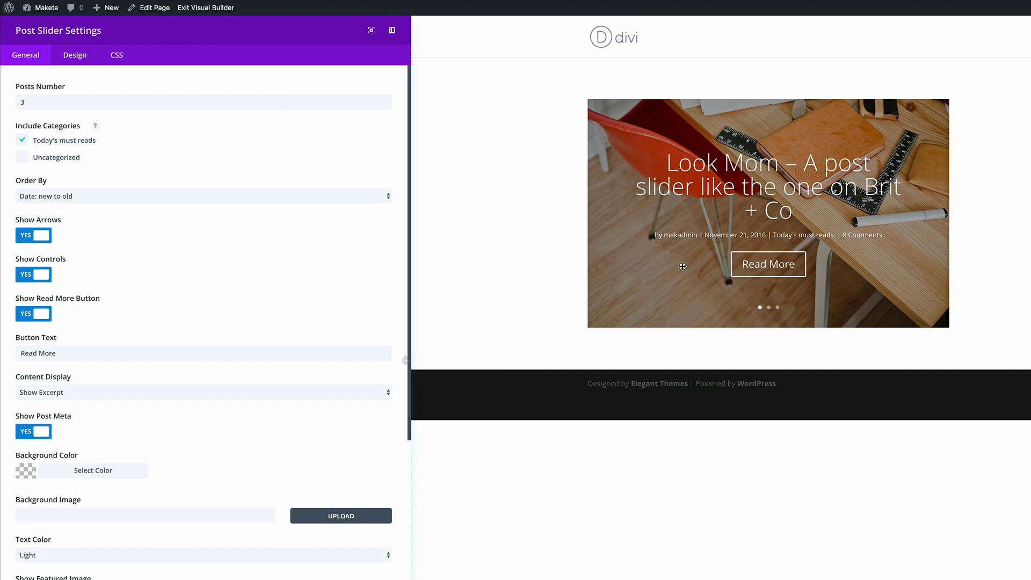
click(927, 216)
click(927, 215)
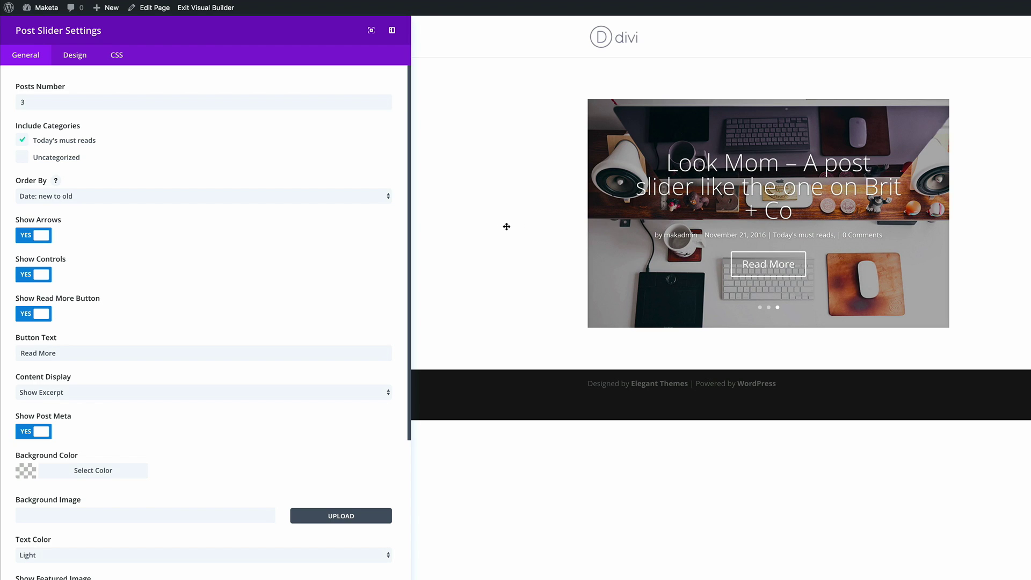
- Change the slider's button text to "Read Post" and enable Remove Inner Shadow
scroll(322, 247, down, 1)
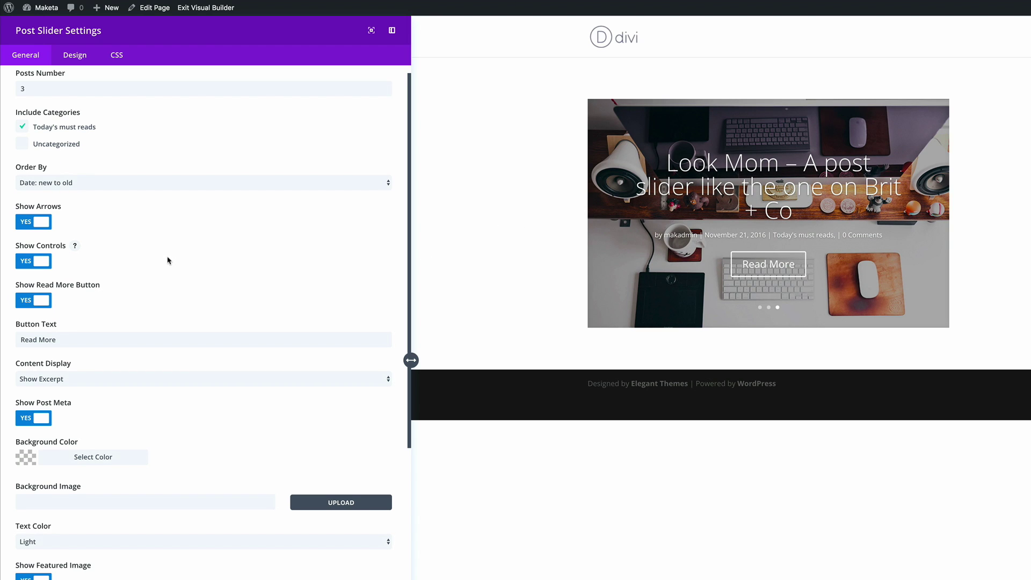
double_click(40, 339)
text(Post)
scroll(132, 341, down, 3)
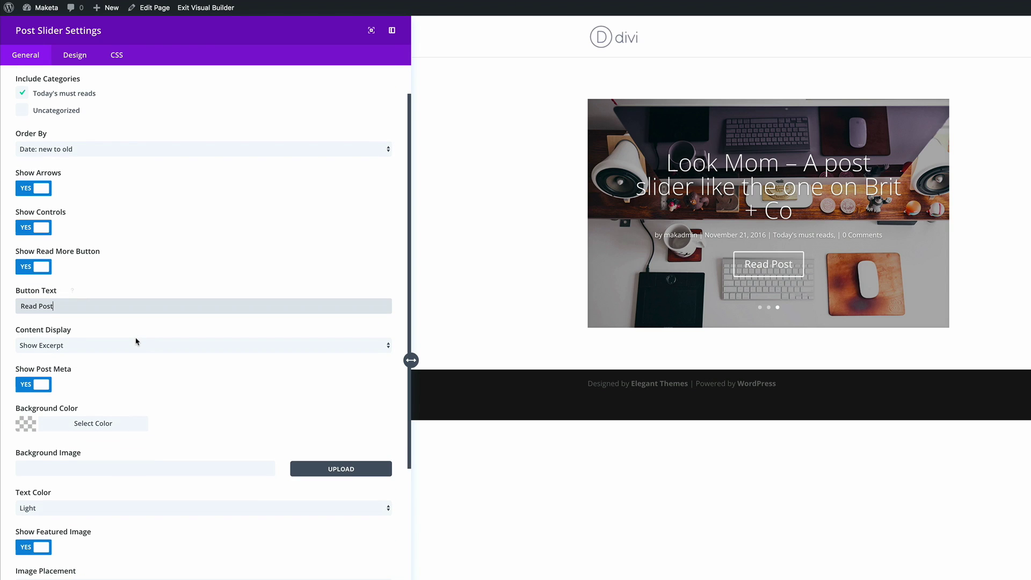
scroll(136, 342, down, 8)
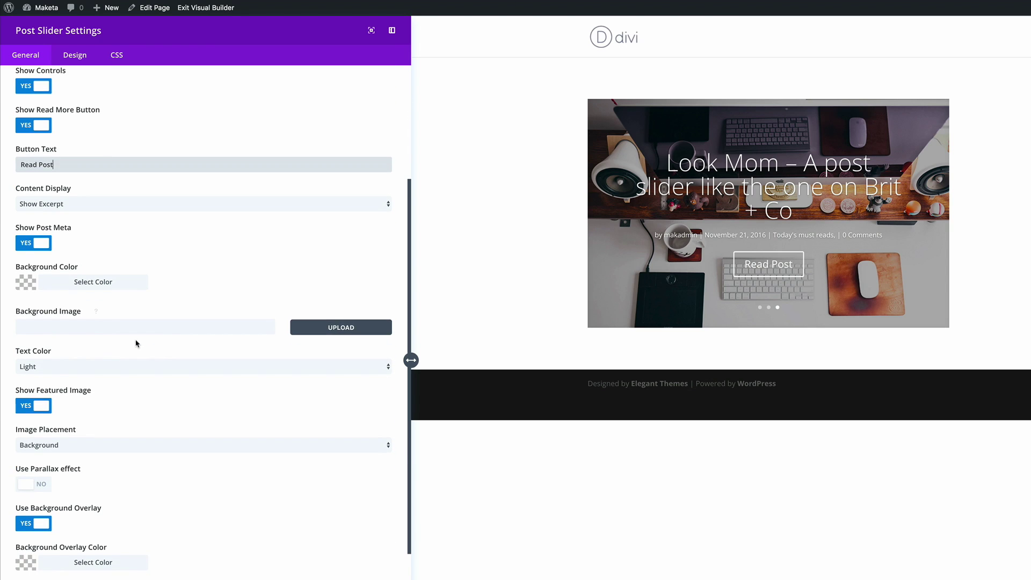
scroll(135, 344, down, 2)
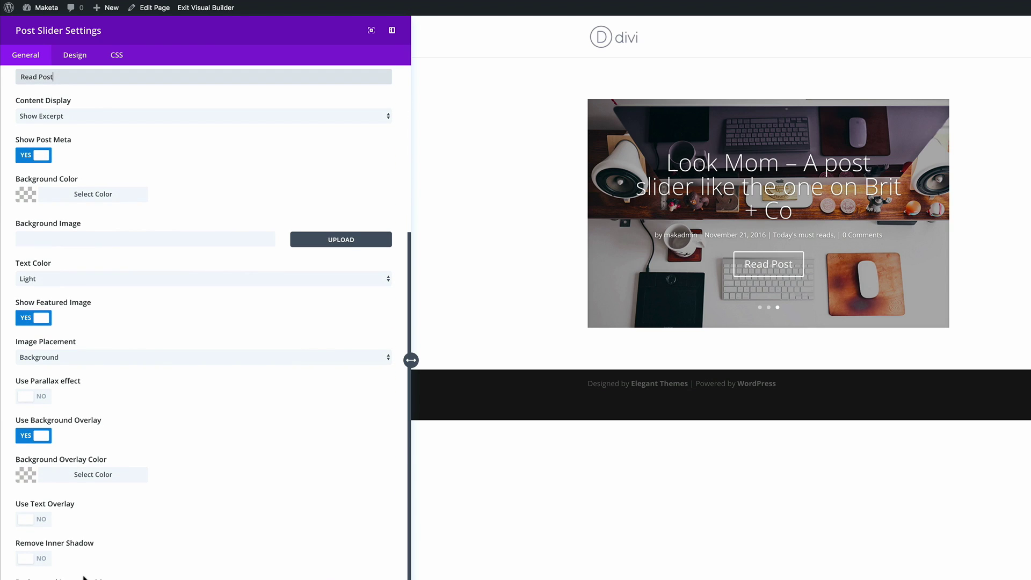
click(46, 560)
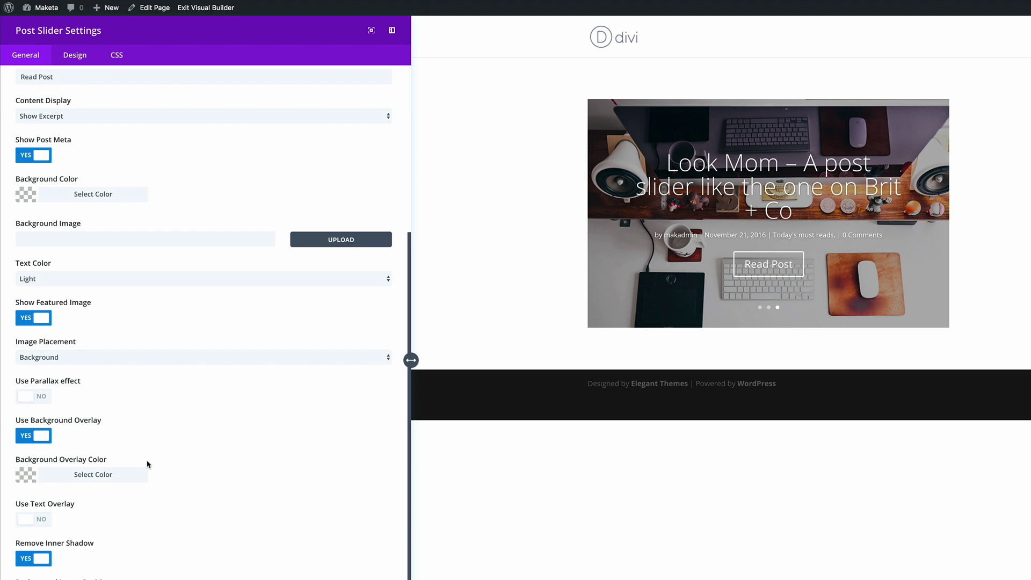
scroll(148, 464, down, 2)
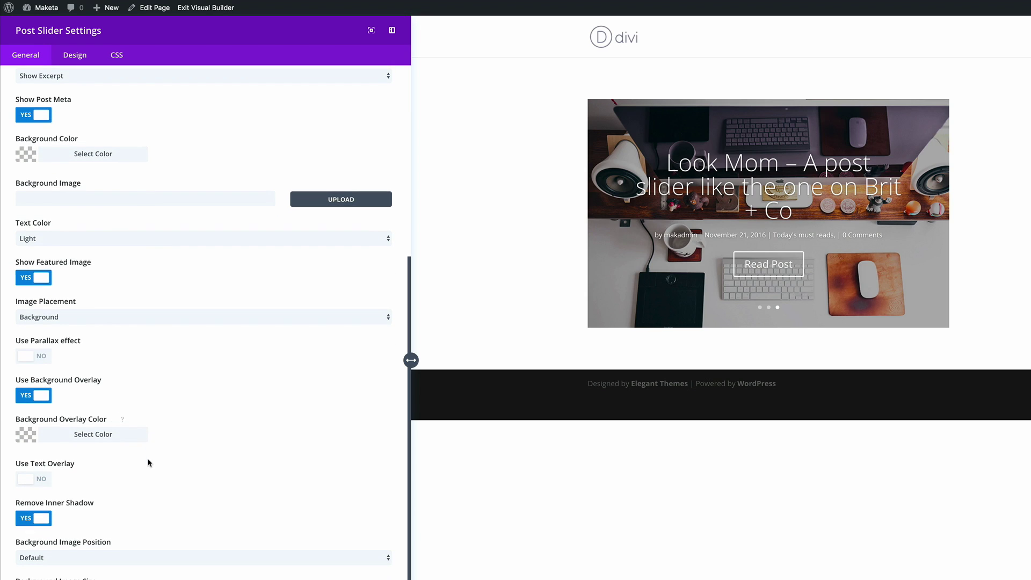
- Set the slider's top padding to 20px and its bottom padding to 150px
click(76, 58)
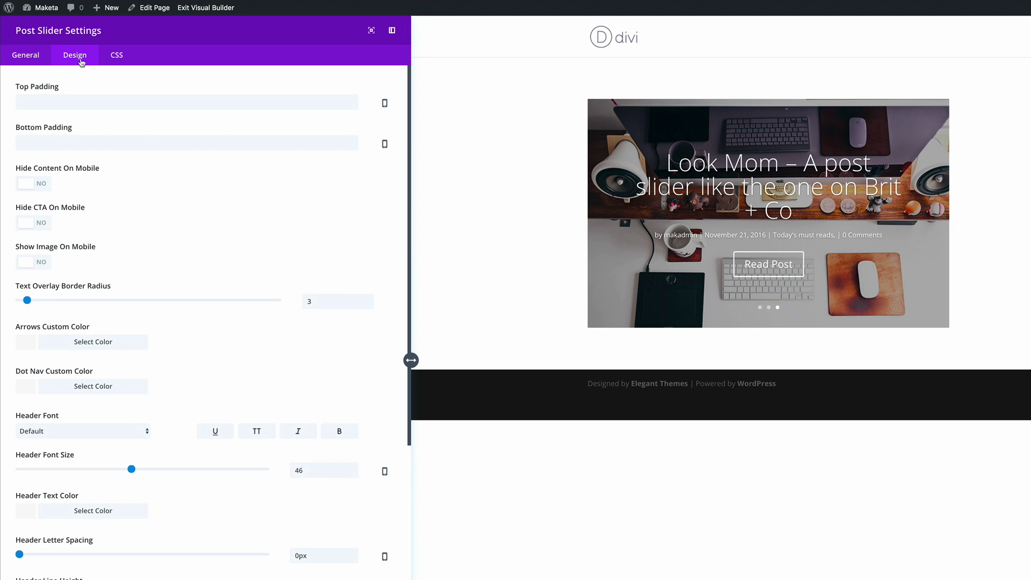
click(171, 103)
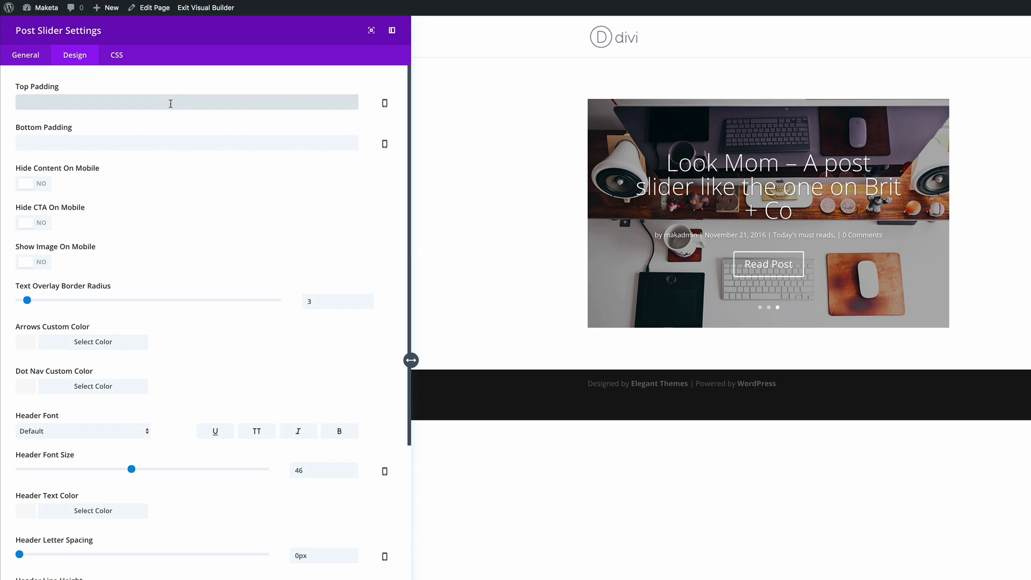
text(20)
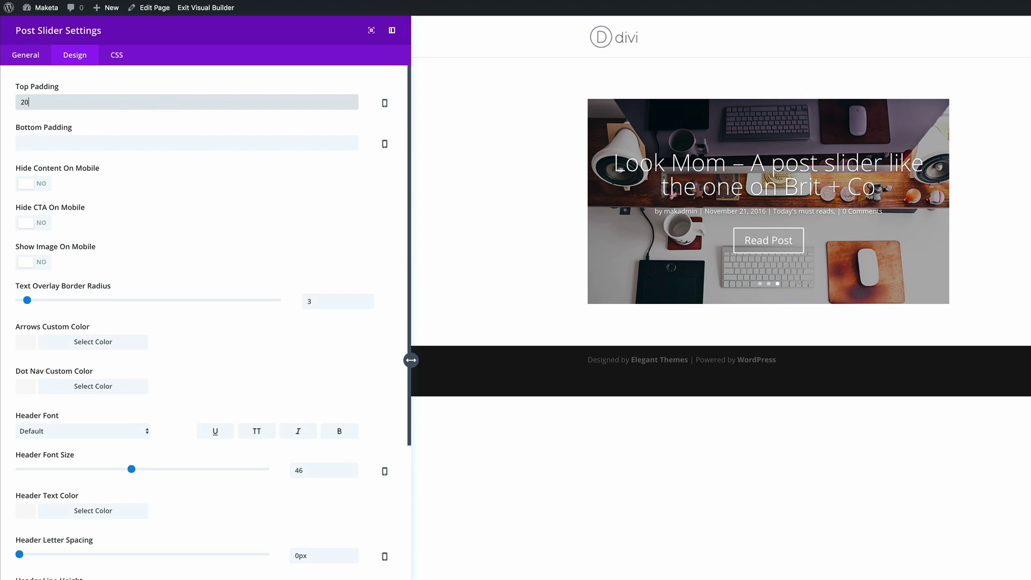
click(154, 141)
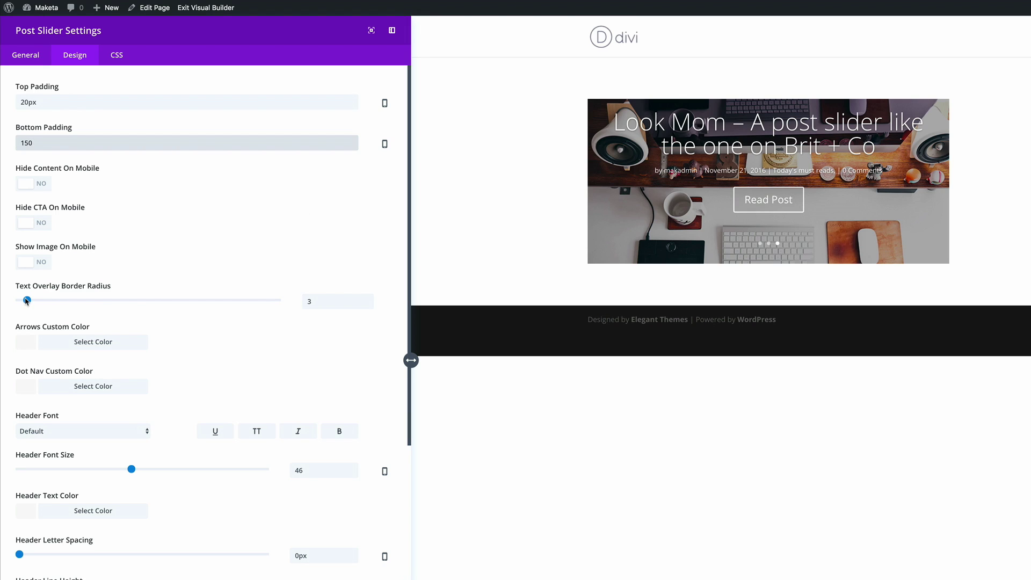
- Reduce the text overlay border radius to 0px and set the arrows' custom color to white (#ffffff)
drag(27, 302, 18, 302)
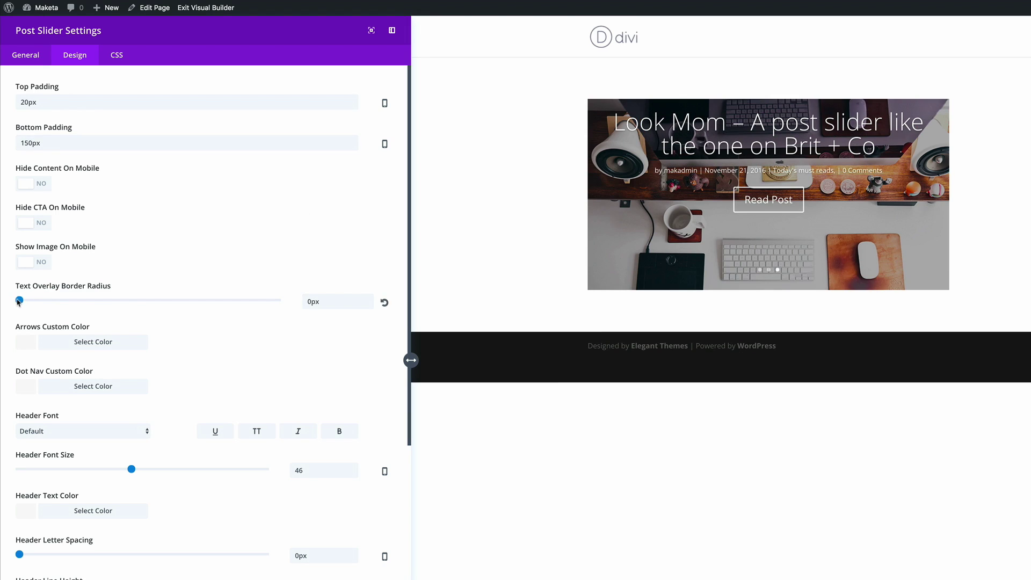
click(29, 345)
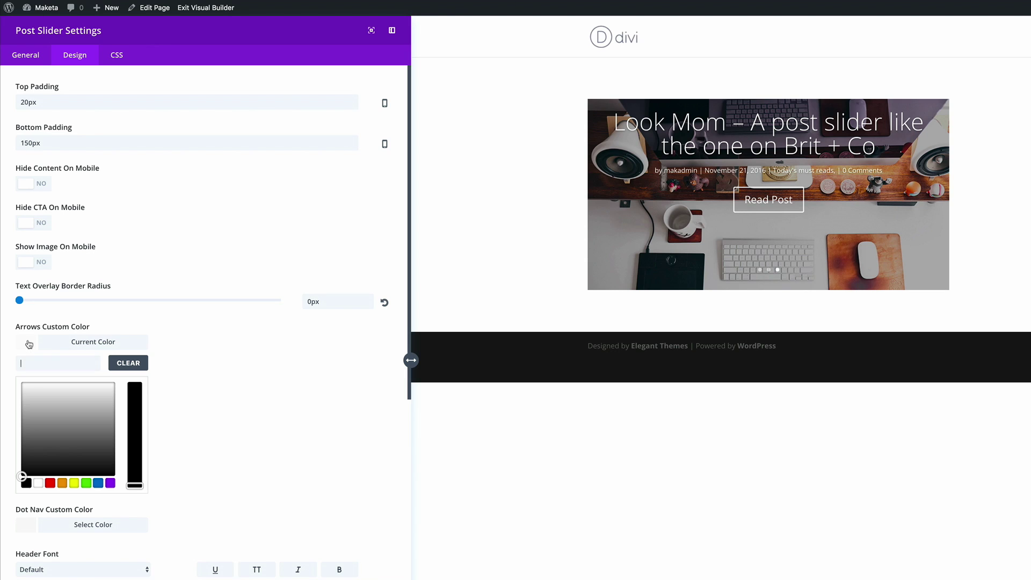
click(38, 484)
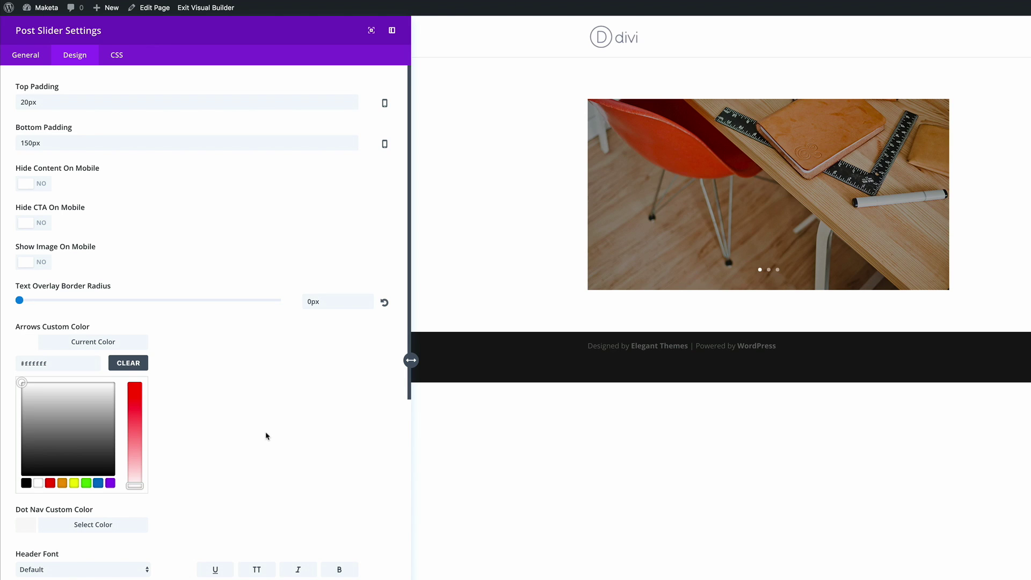
- Set the dot navigation's custom color to grey #929292
scroll(256, 429, down, 3)
scroll(257, 428, down, 1)
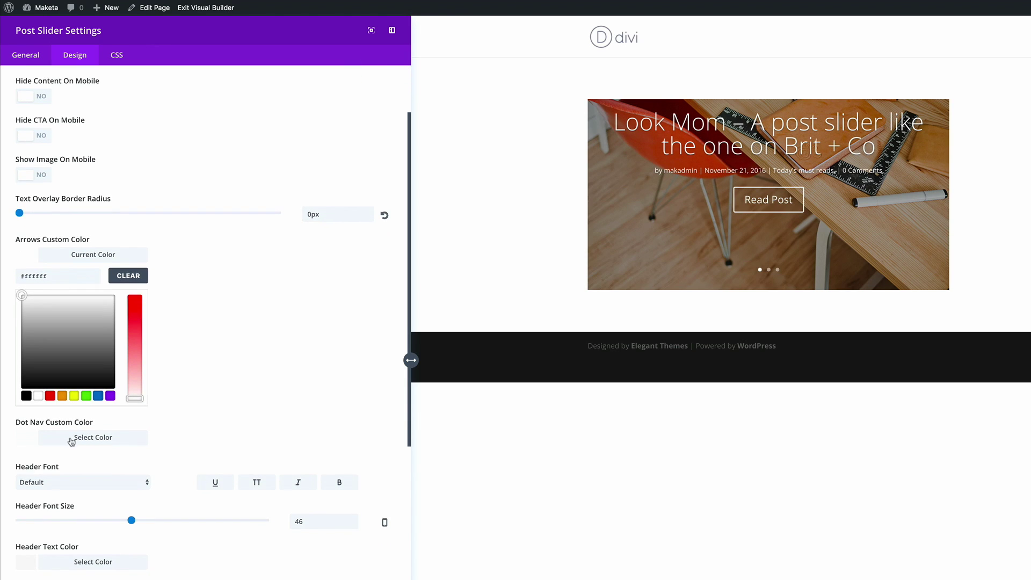
click(28, 442)
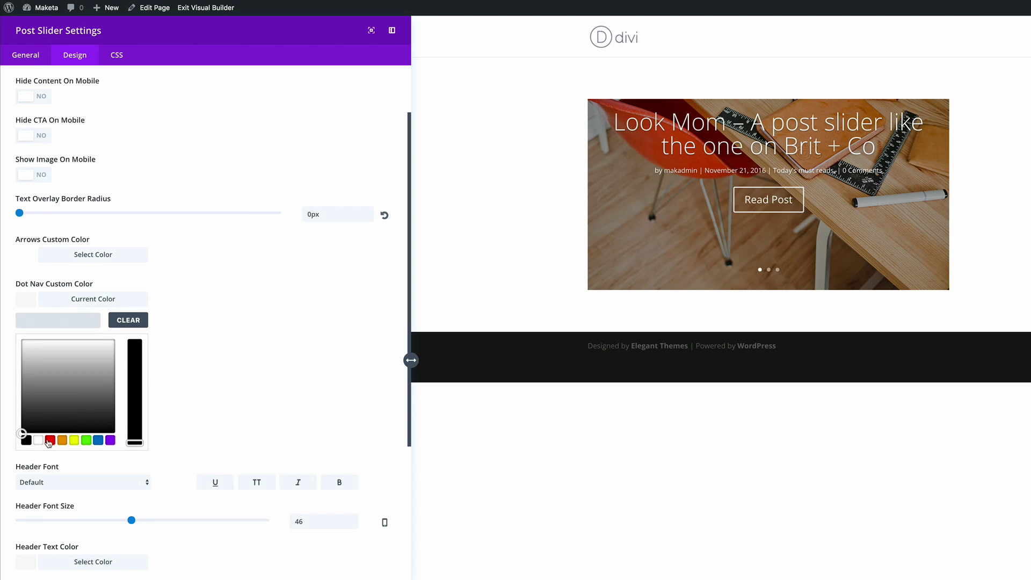
drag(38, 392, 20, 392)
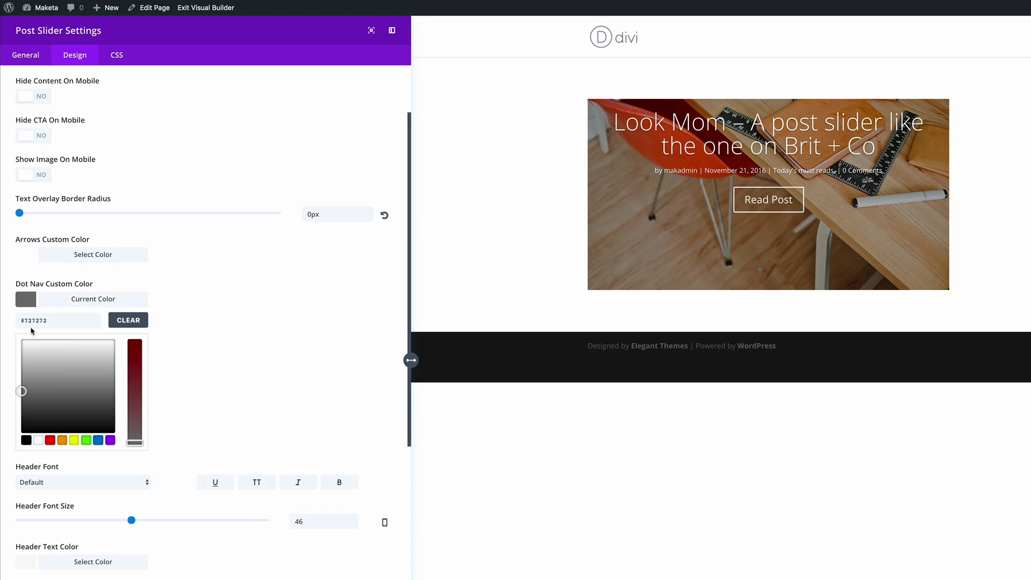
drag(25, 321, 85, 326)
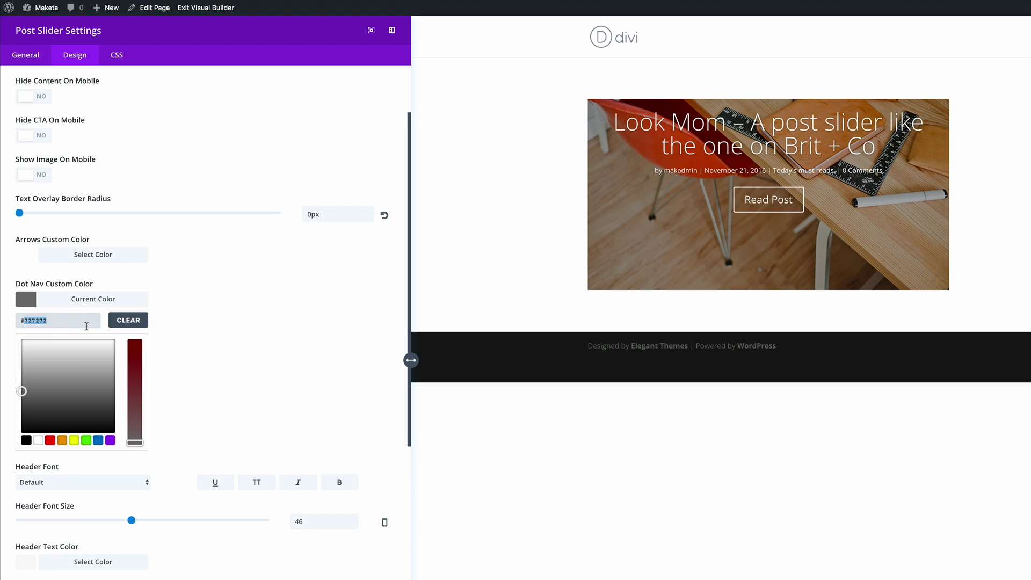
text(929292)
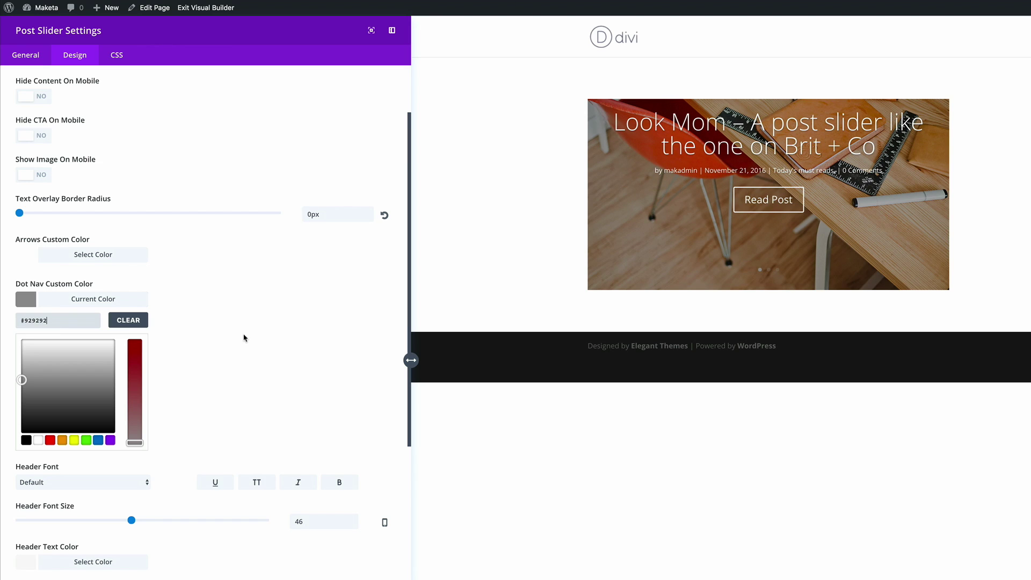
- Set the slider's header font to Roboto Light
scroll(247, 332, down, 3)
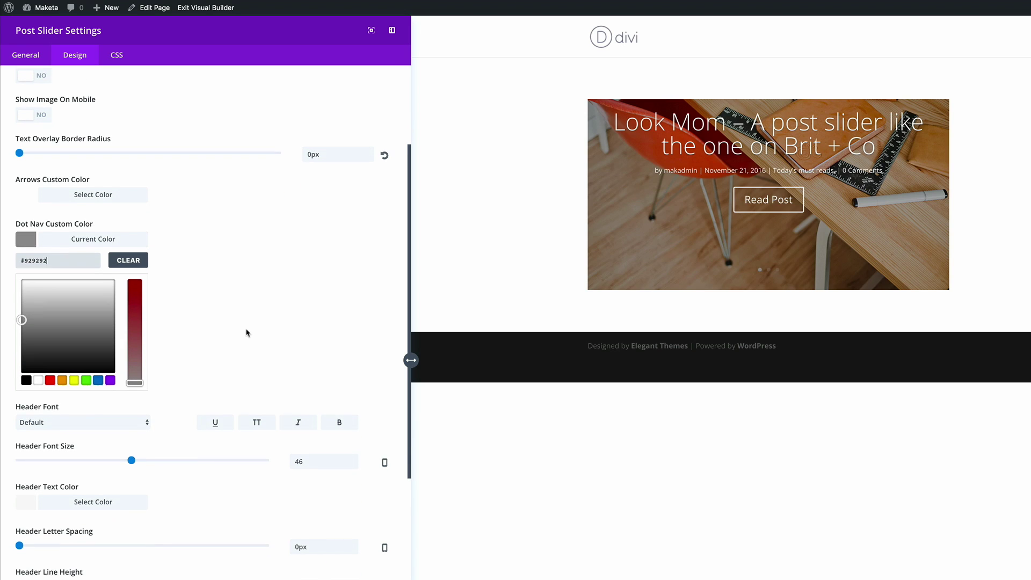
scroll(247, 332, down, 1)
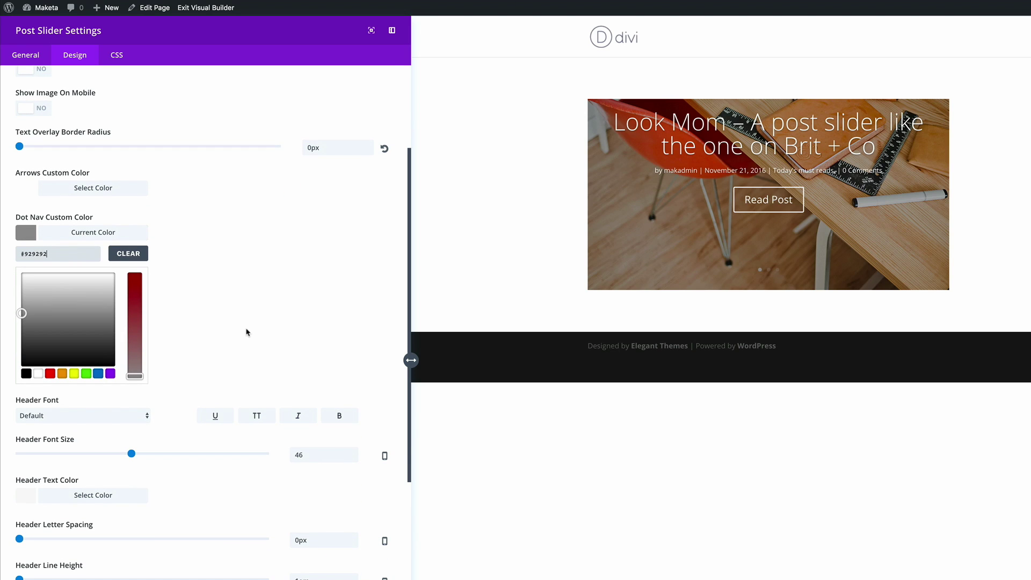
scroll(247, 333, down, 2)
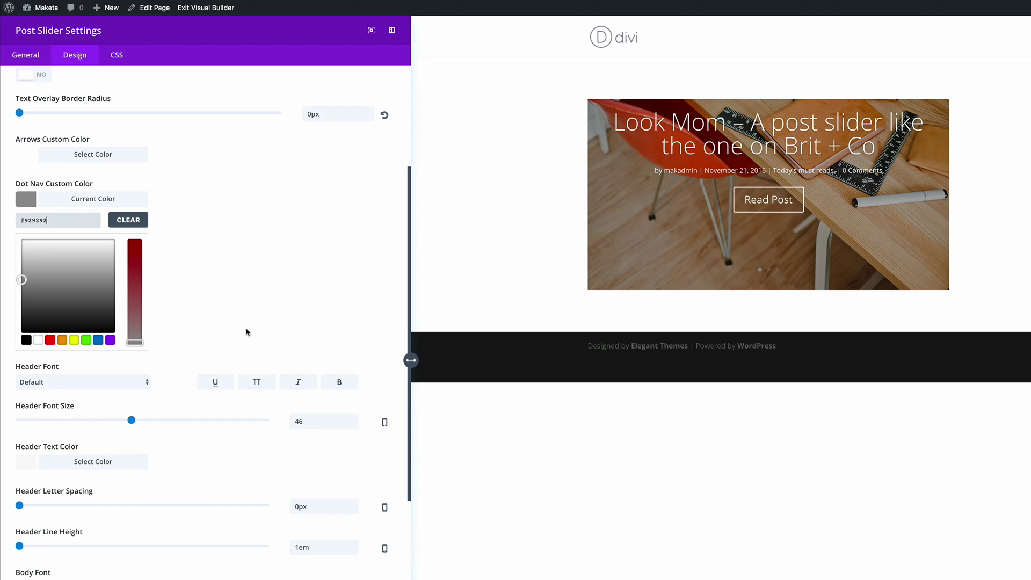
click(106, 383)
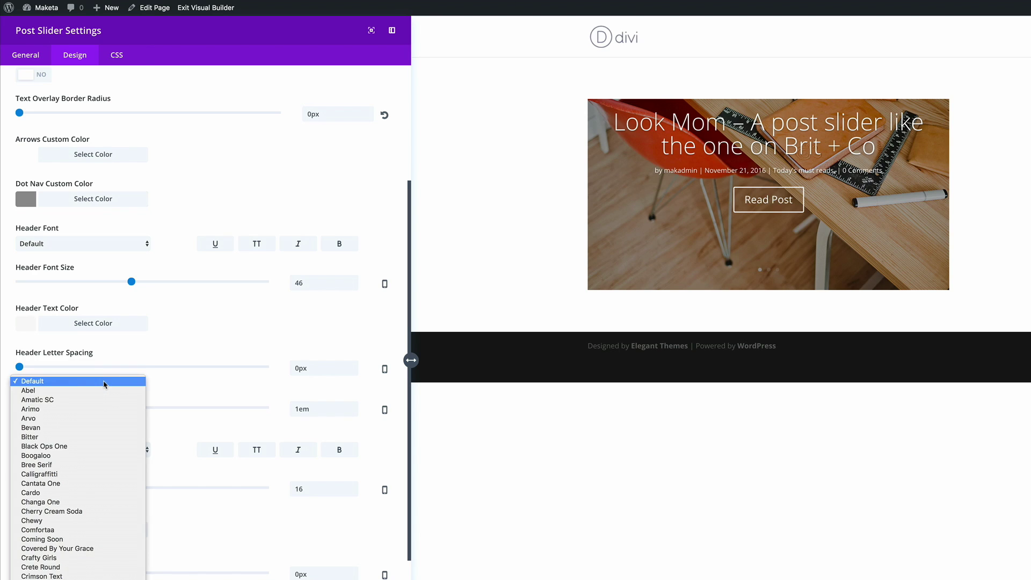
scroll(97, 458, down, 10)
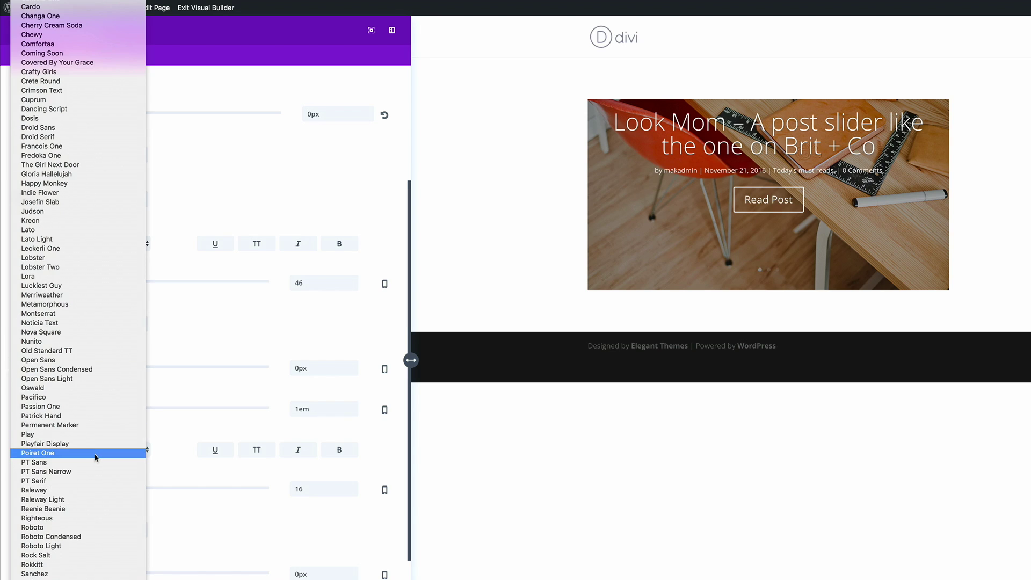
click(69, 545)
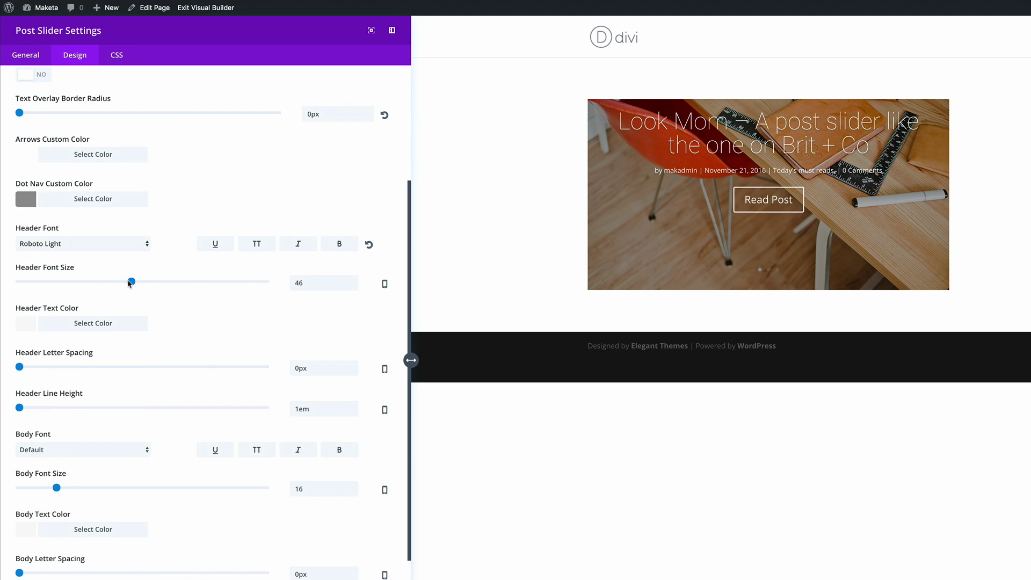
- Reduce the header font size to 20px and give the header text a dark grey color
drag(131, 283, 68, 285)
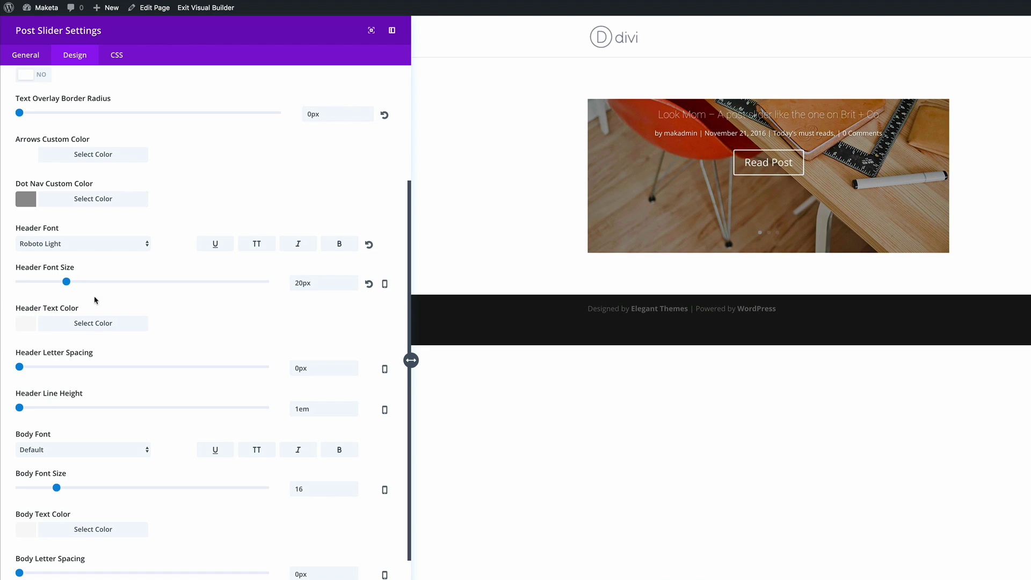
click(25, 327)
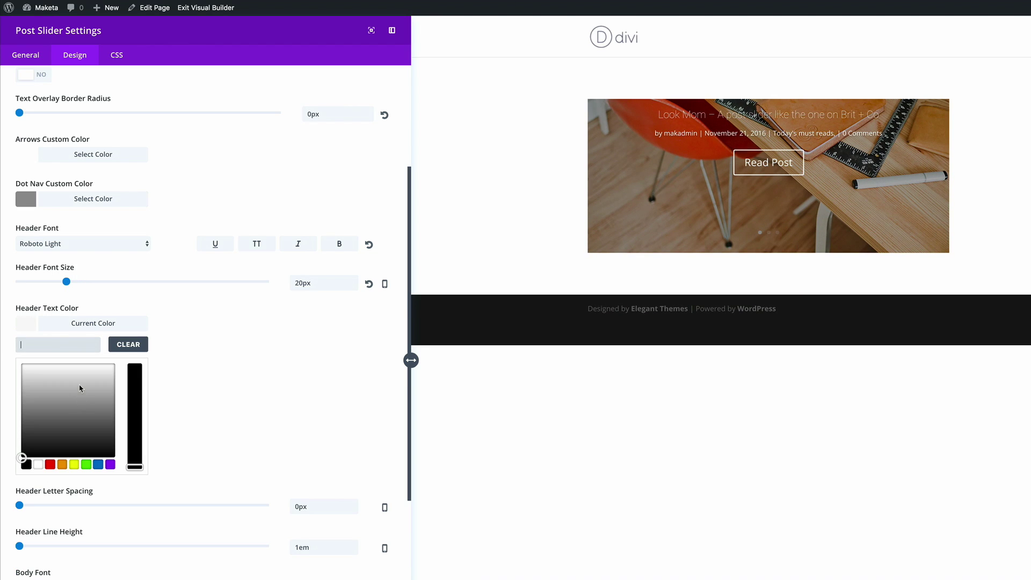
click(23, 435)
- Set the slider's meta font to Droid Sans
scroll(221, 465, down, 5)
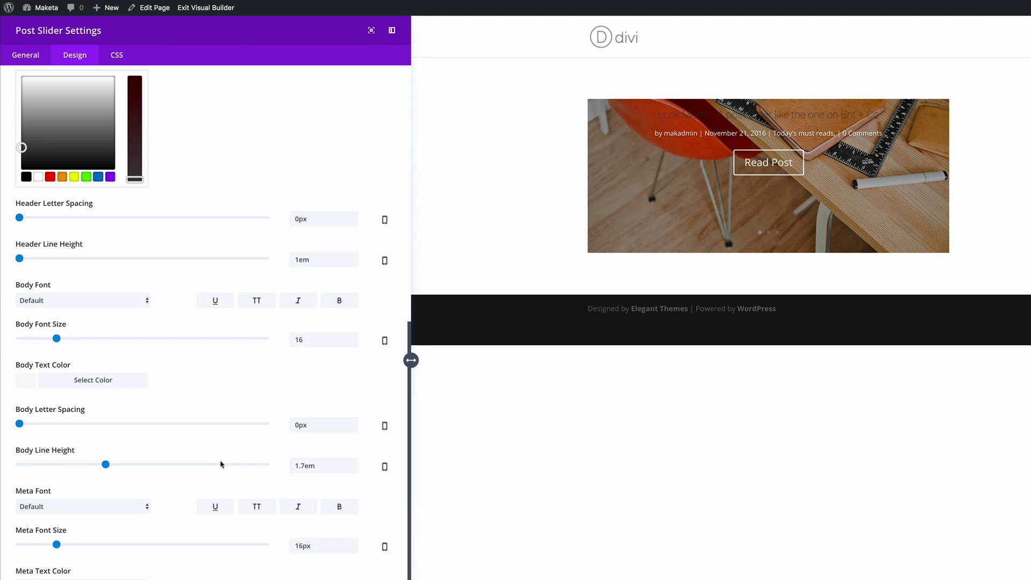
scroll(229, 426, down, 1)
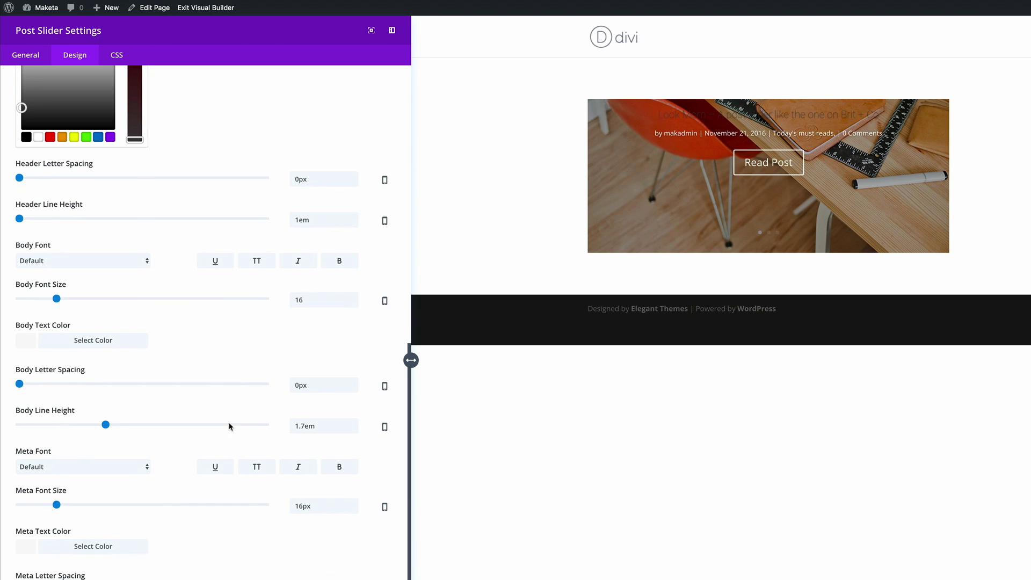
click(100, 462)
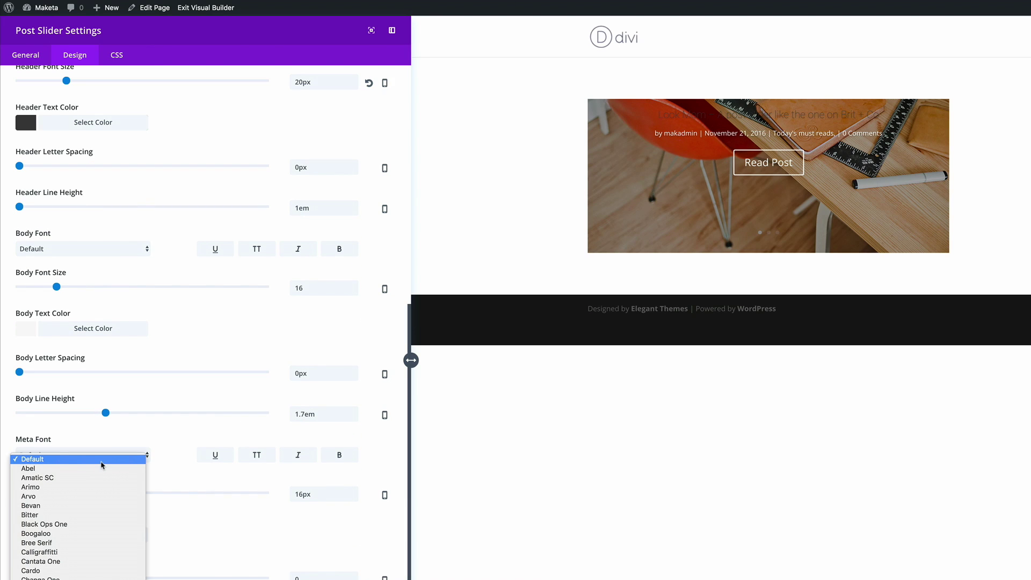
scroll(102, 465, down, 5)
scroll(102, 340, down, 2)
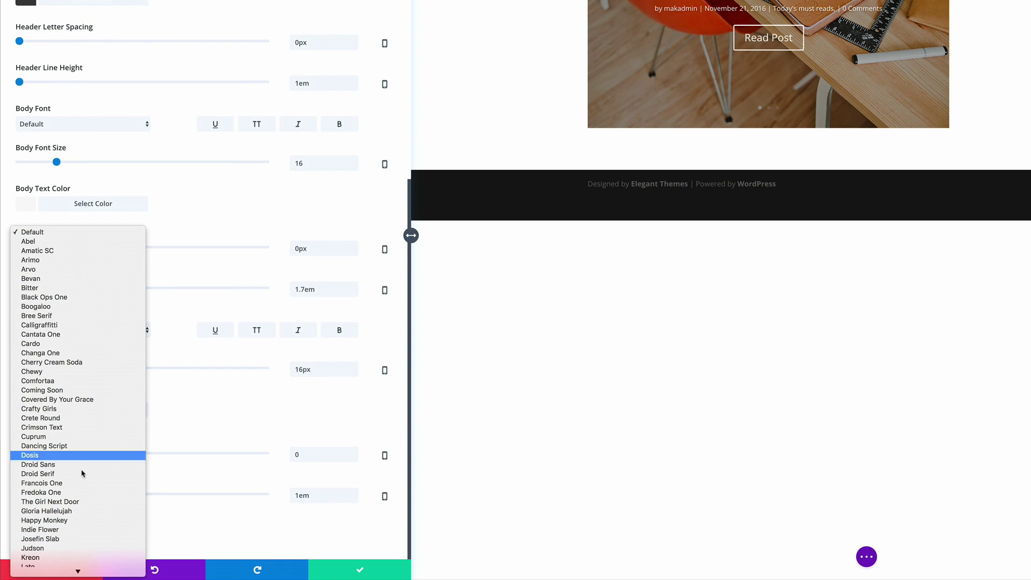
click(54, 466)
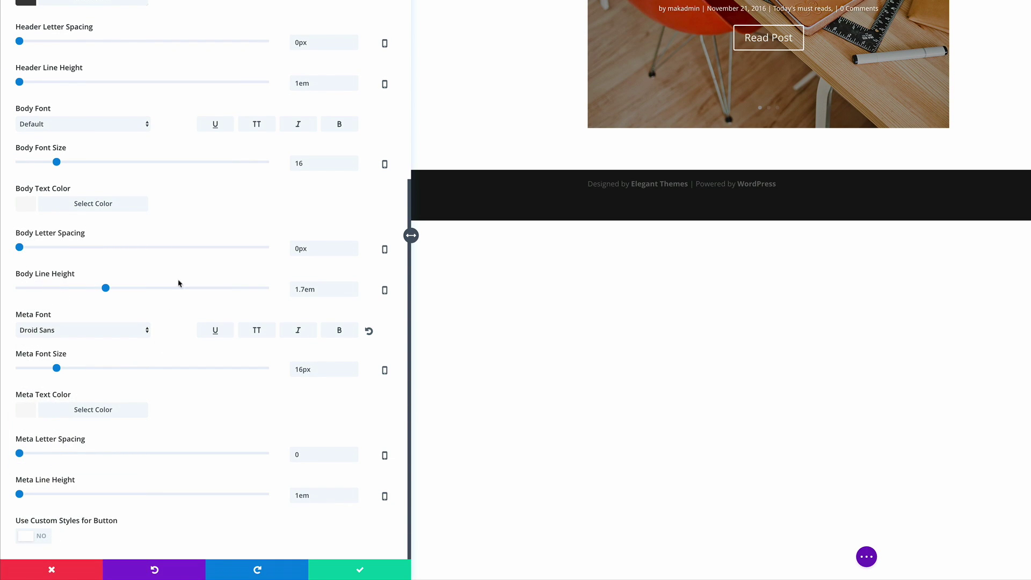
- Italicize the slider's meta text, raise its font size to 20px and color it grey #8c8c8c
click(297, 335)
drag(57, 369, 67, 369)
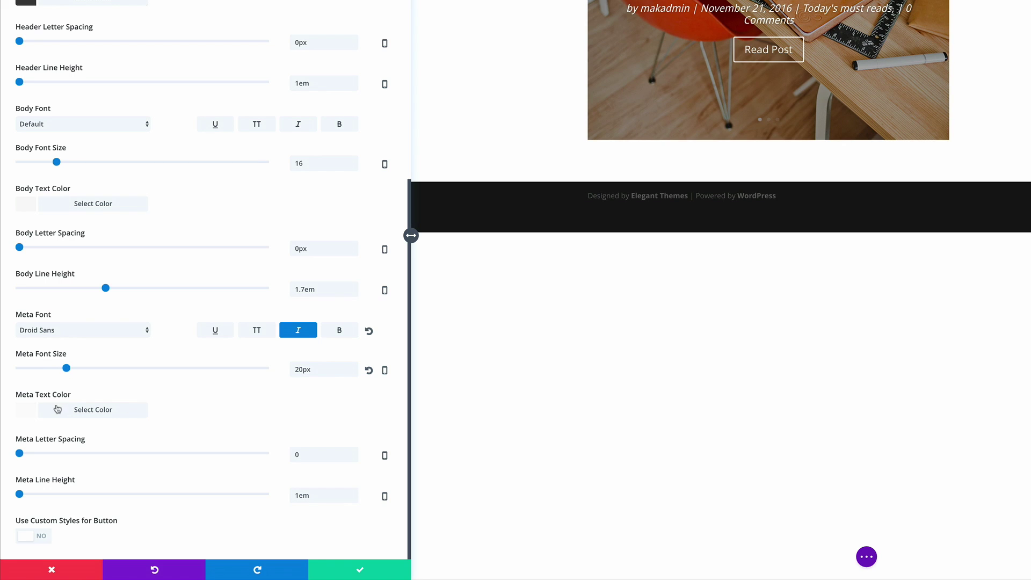
click(26, 413)
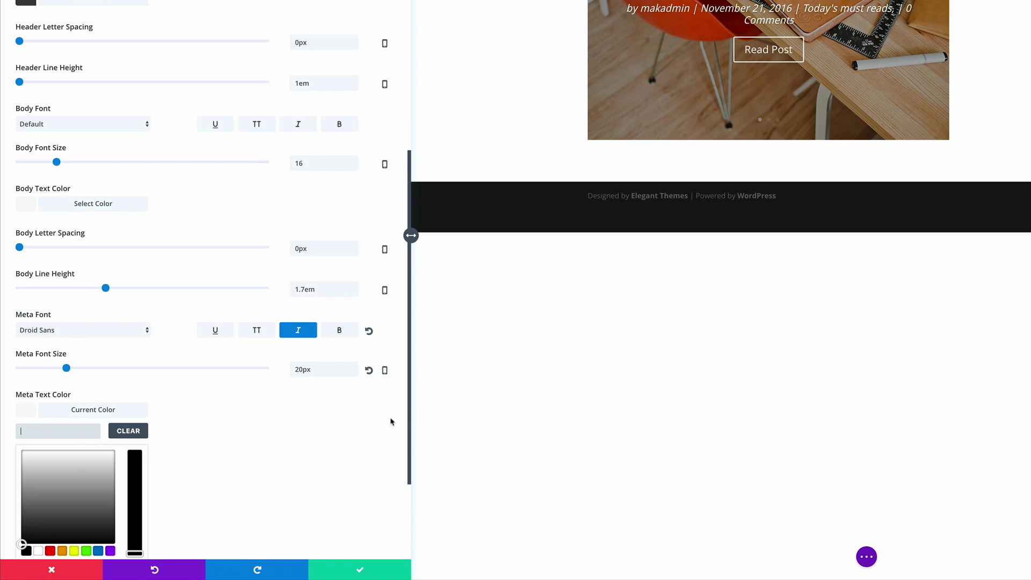
scroll(329, 421, down, 2)
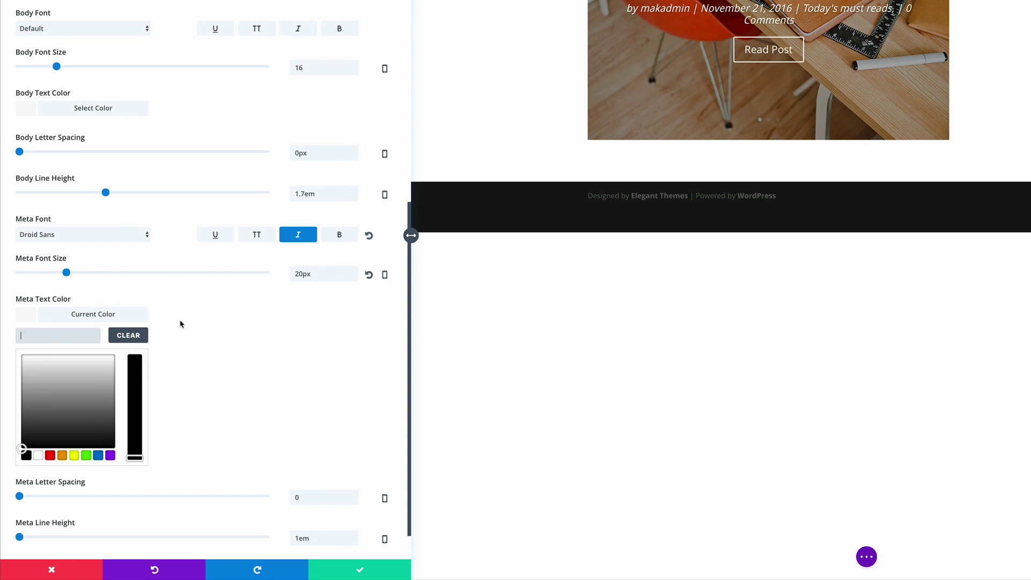
text(8c8c8c)
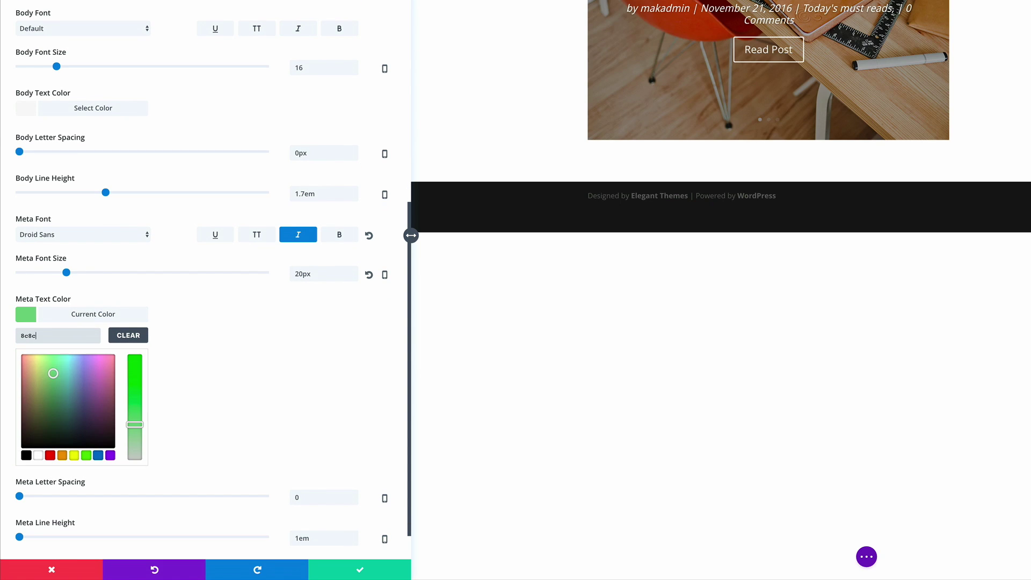
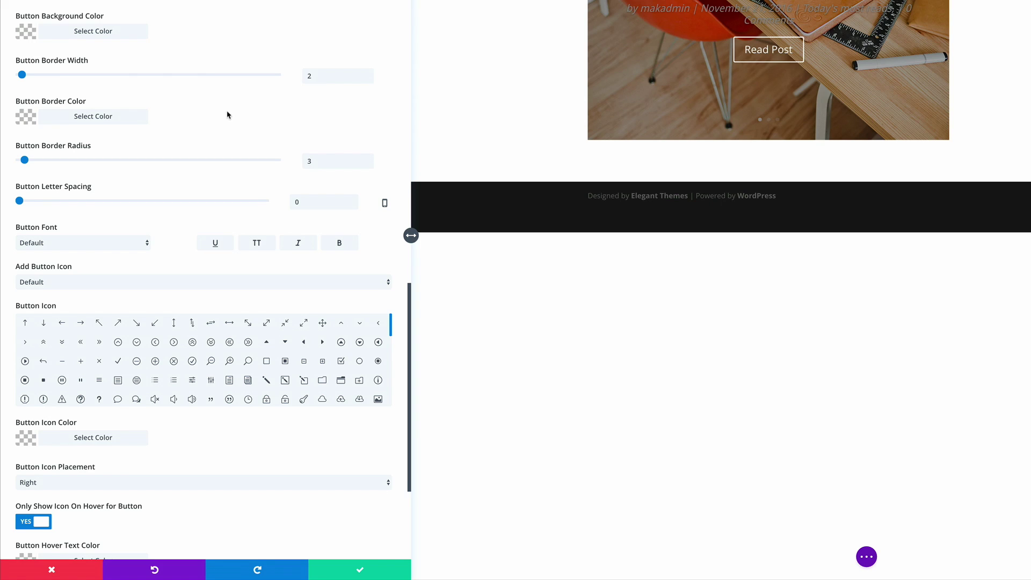
- Reduce the custom button text size to 14px and set the button text color to #8c8c8c
scroll(226, 113, up, 3)
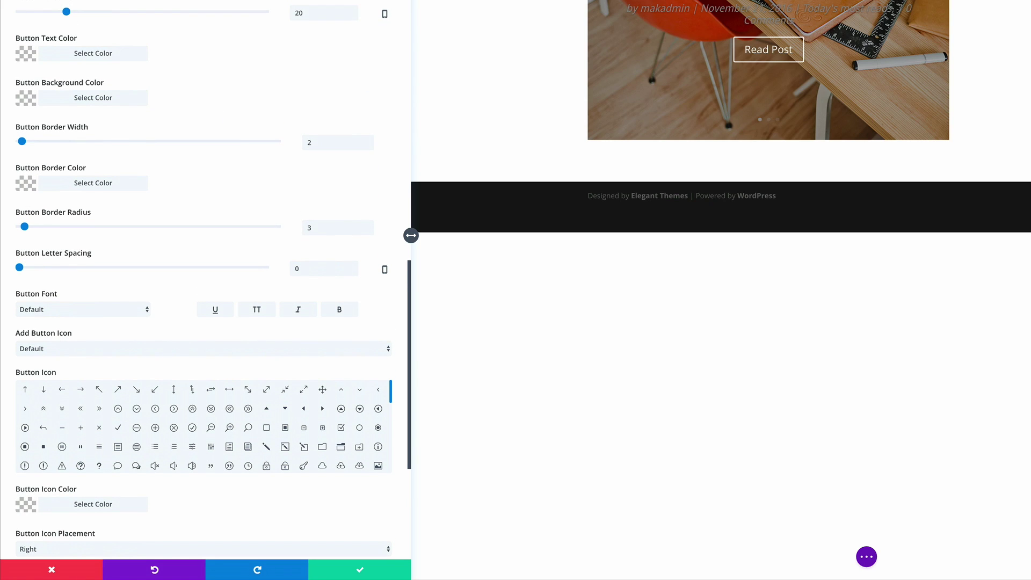
scroll(239, 63, up, 4)
drag(67, 114, 52, 116)
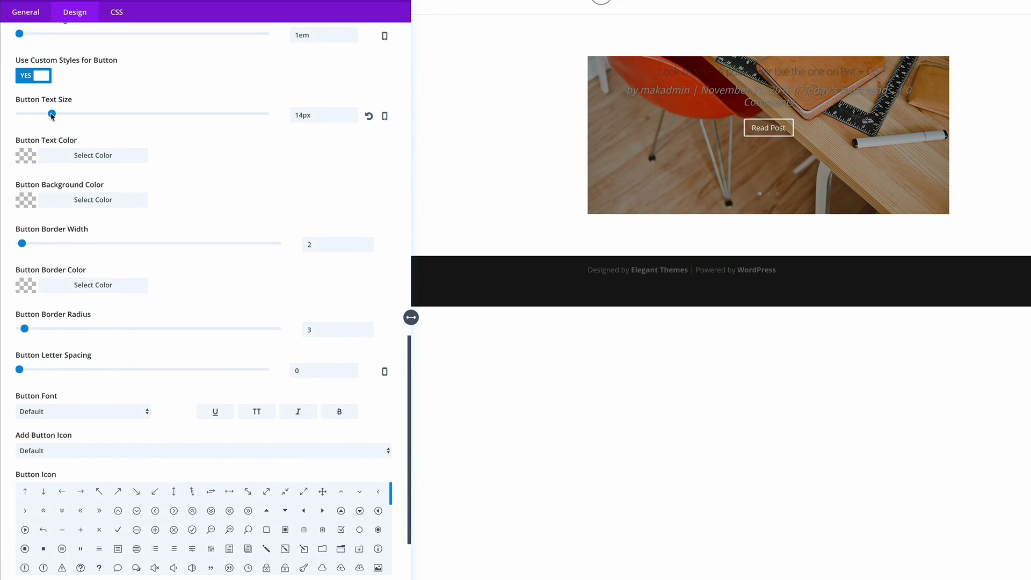
click(27, 163)
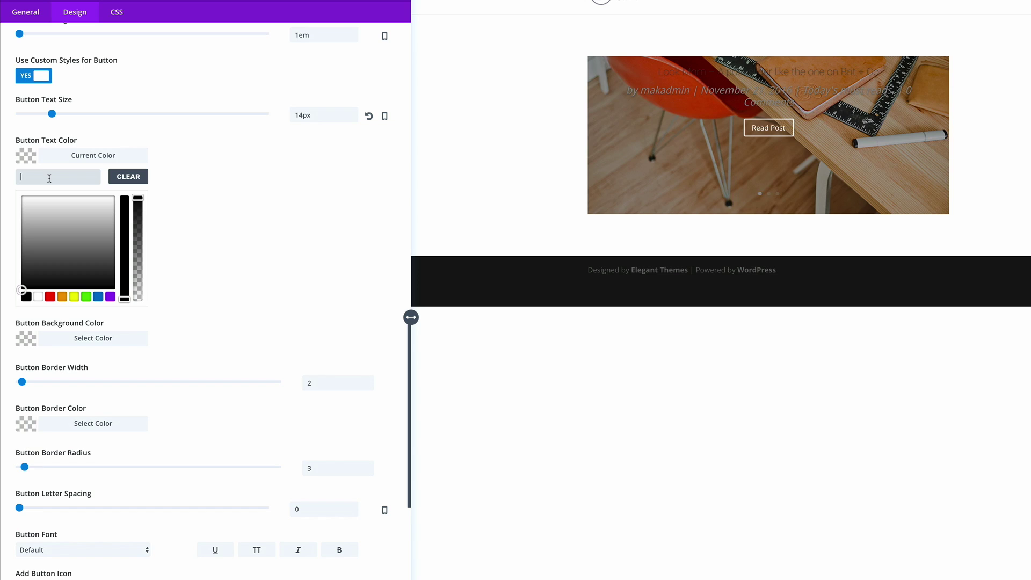
text(#8c8c8c)
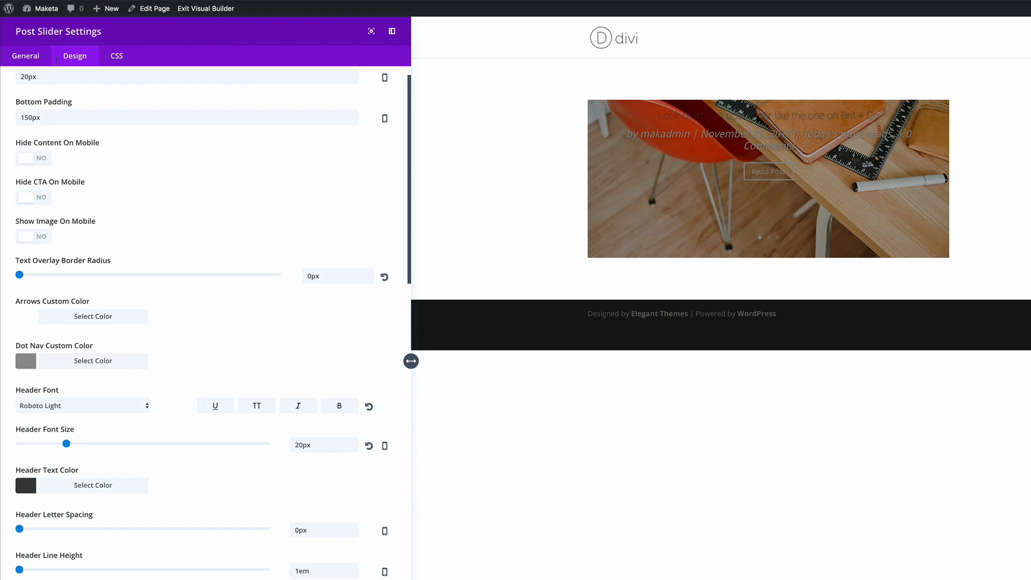
- Switch the slider's general text color option to Dark
click(35, 55)
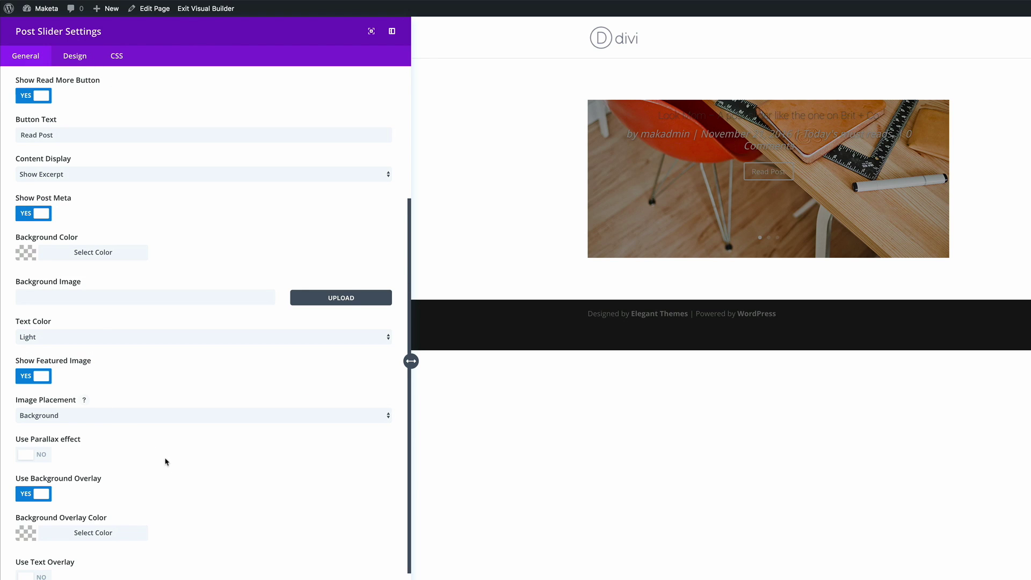
scroll(194, 473, down, 1)
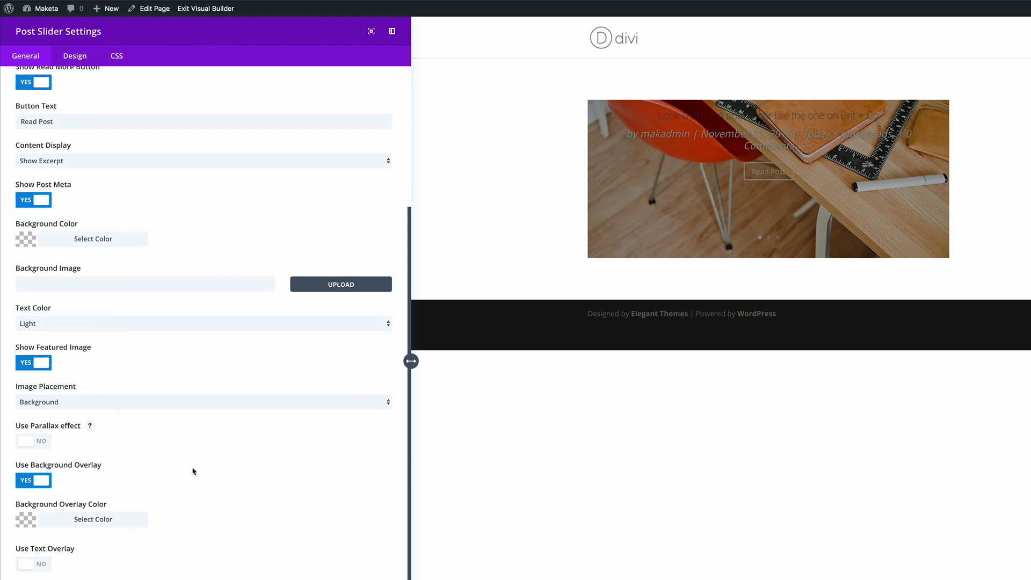
click(61, 325)
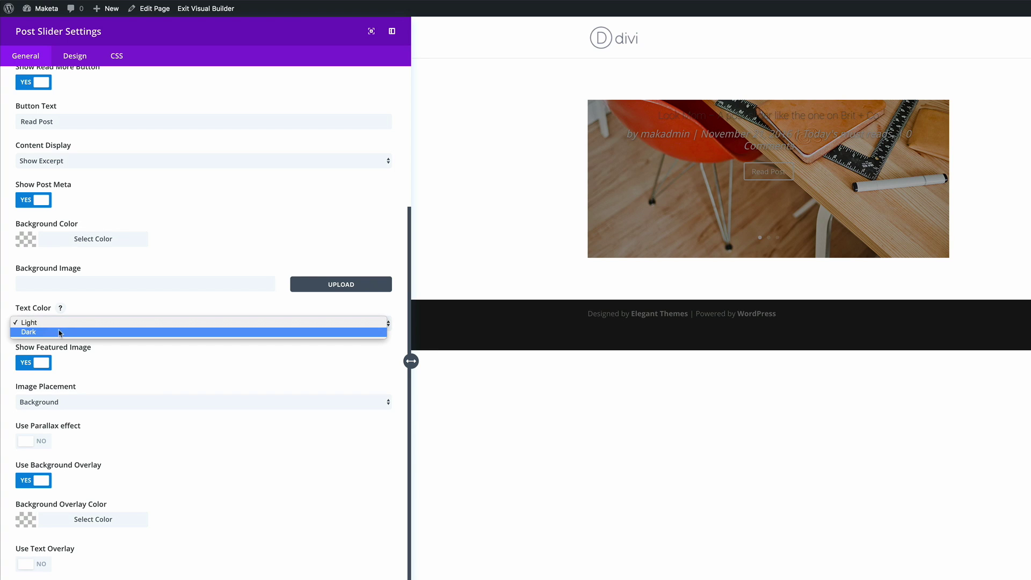
click(59, 333)
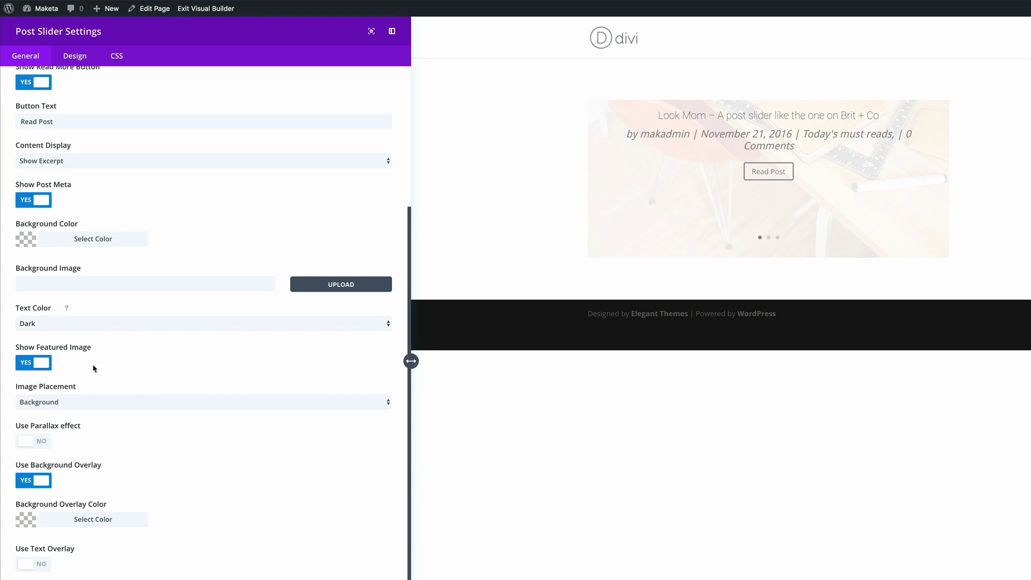
- Enable the text overlay on the slider and slightly lower the opacity of its white overlay color
scroll(135, 395, down, 1)
scroll(136, 394, down, 3)
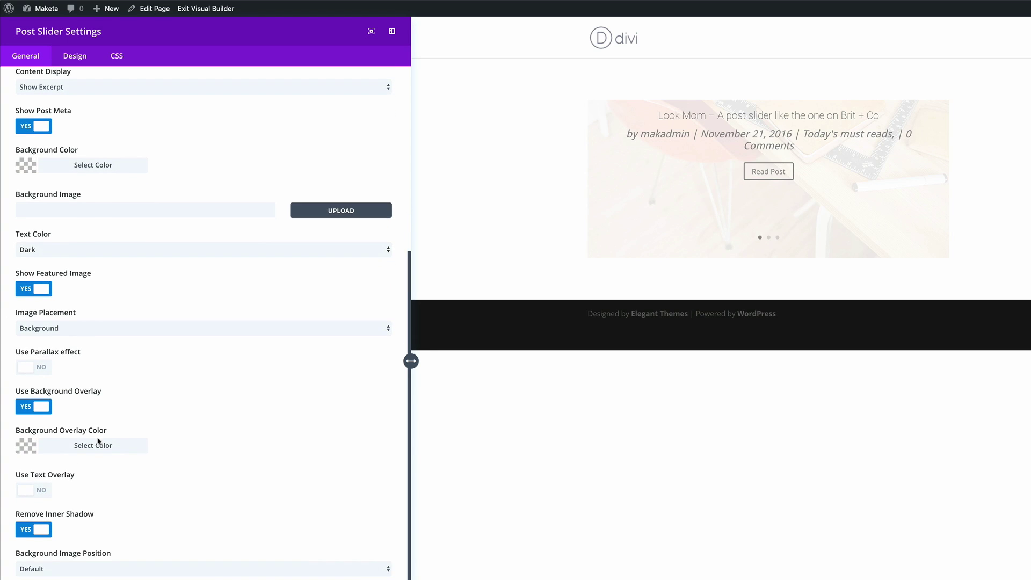
click(39, 493)
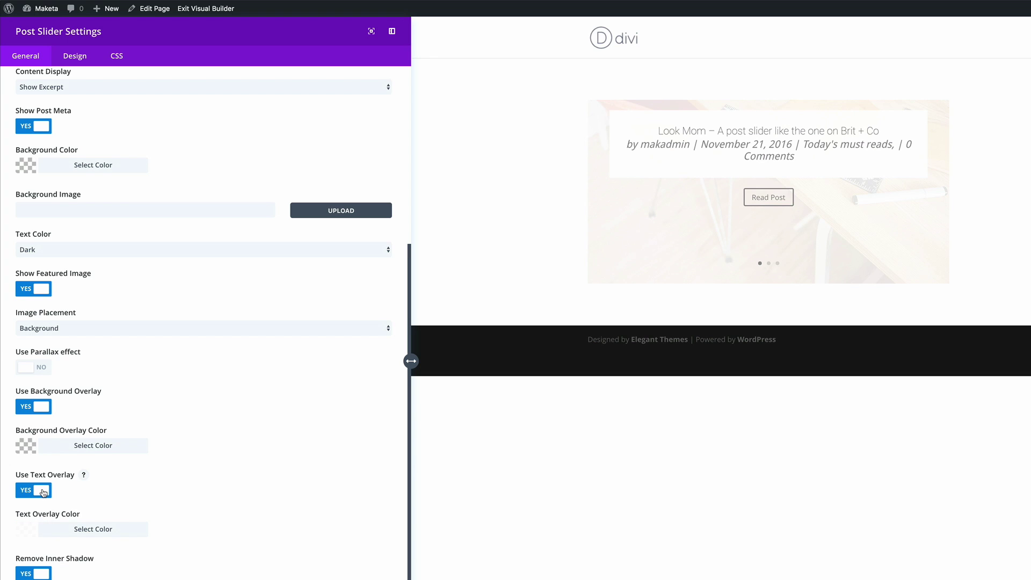
scroll(184, 493, down, 2)
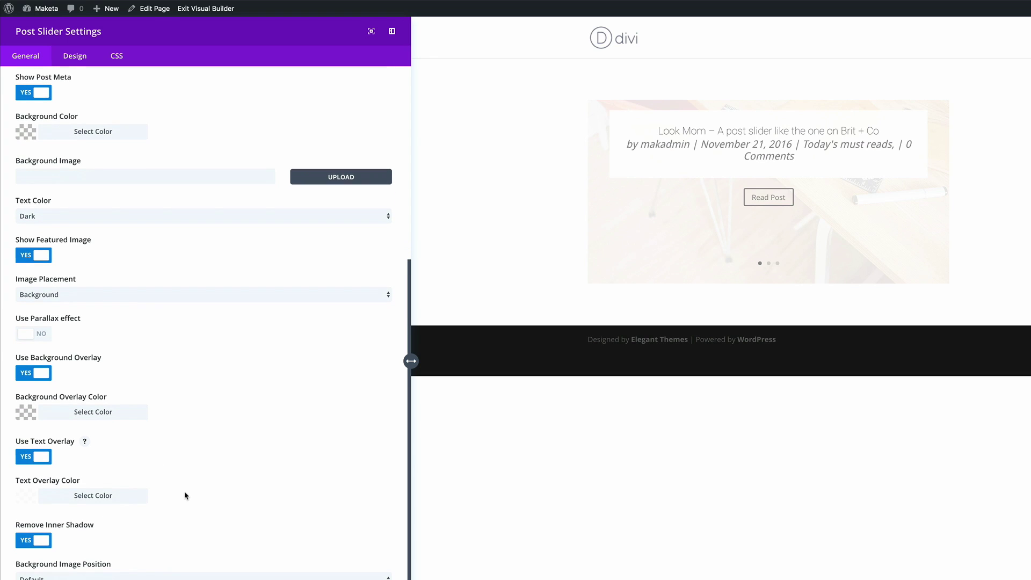
click(25, 496)
scroll(219, 486, down, 2)
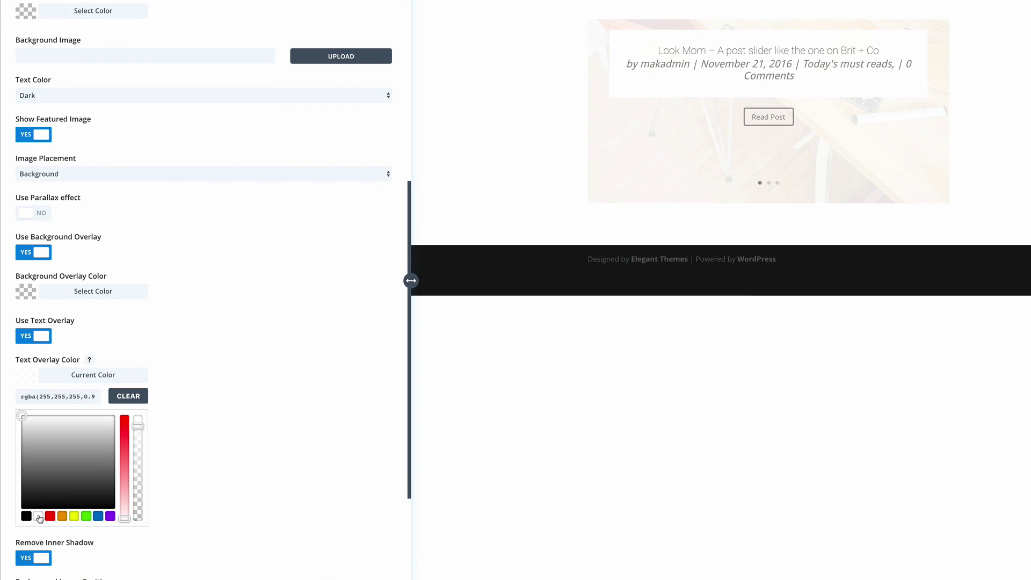
drag(138, 427, 139, 429)
scroll(229, 439, down, 2)
click(230, 439)
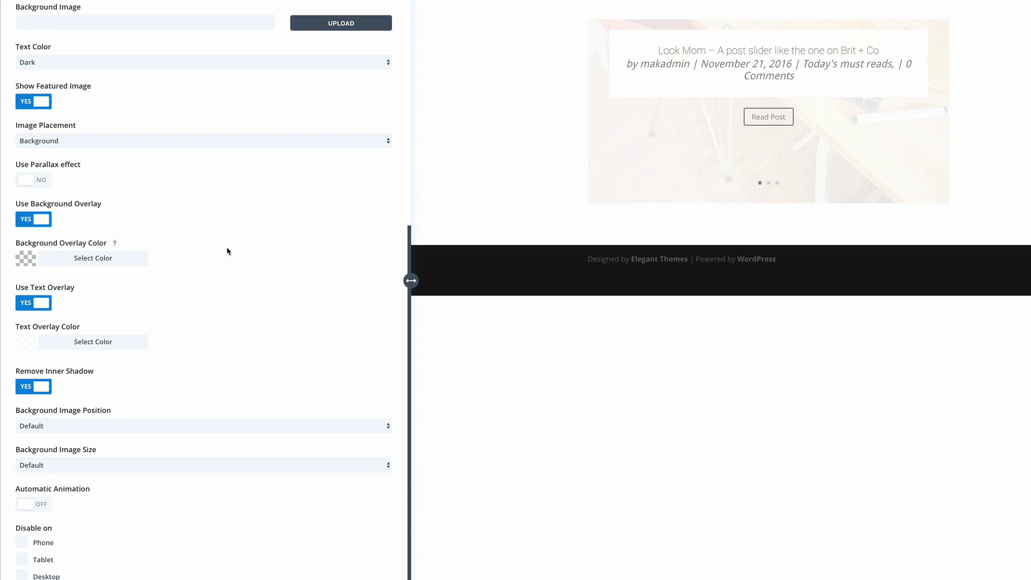
- Set the background overlay color to a mostly transparent black, rgba(0,0,0,0.17)
click(30, 262)
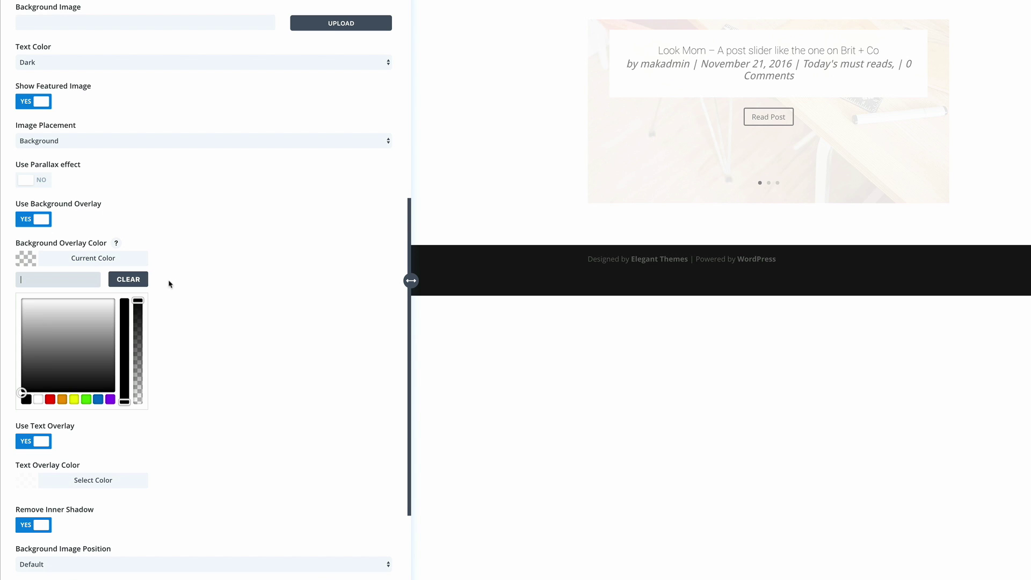
drag(138, 302, 139, 385)
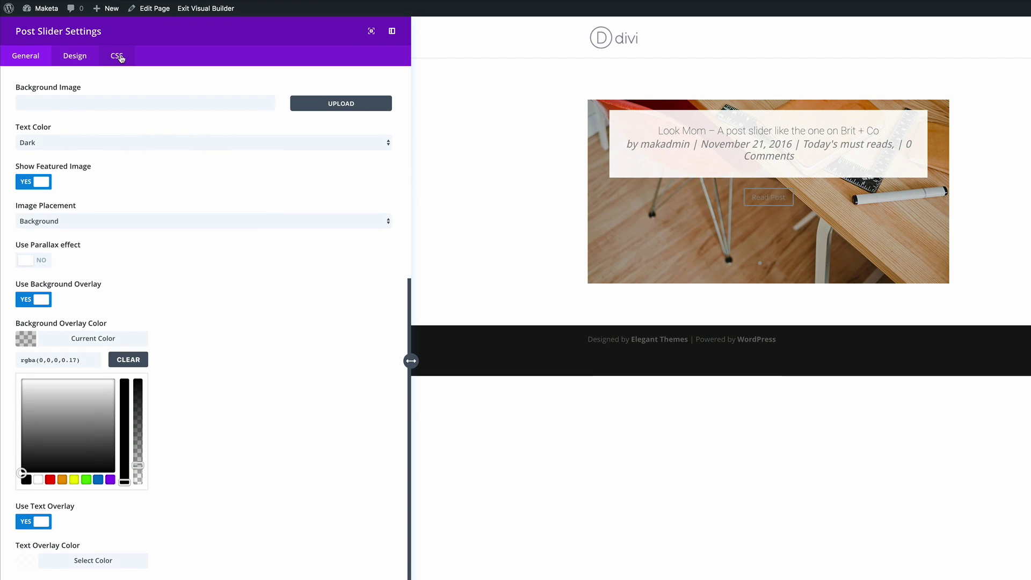
- Give the post slider module the CSS ID brit-co-slider
click(120, 57)
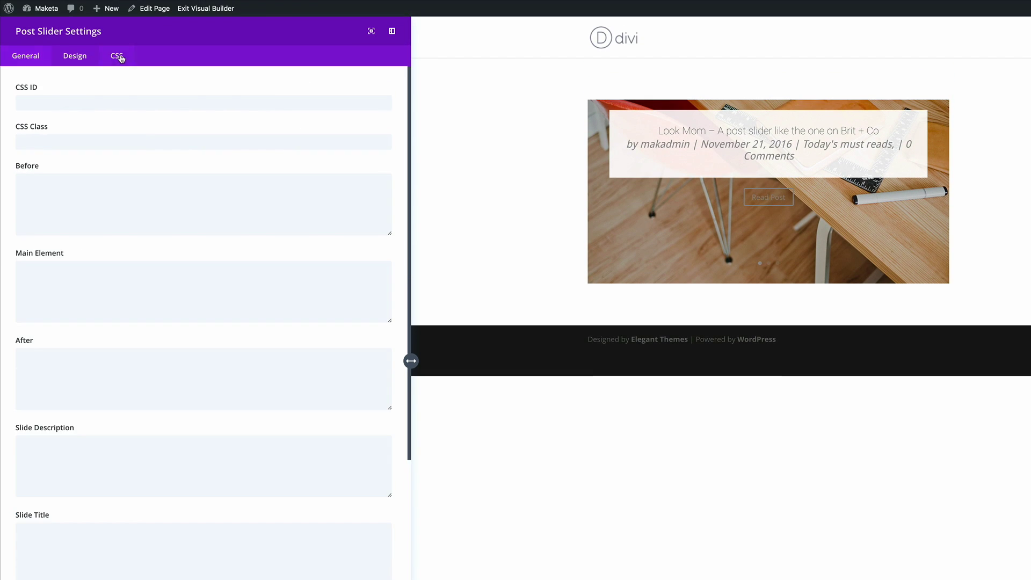
click(203, 99)
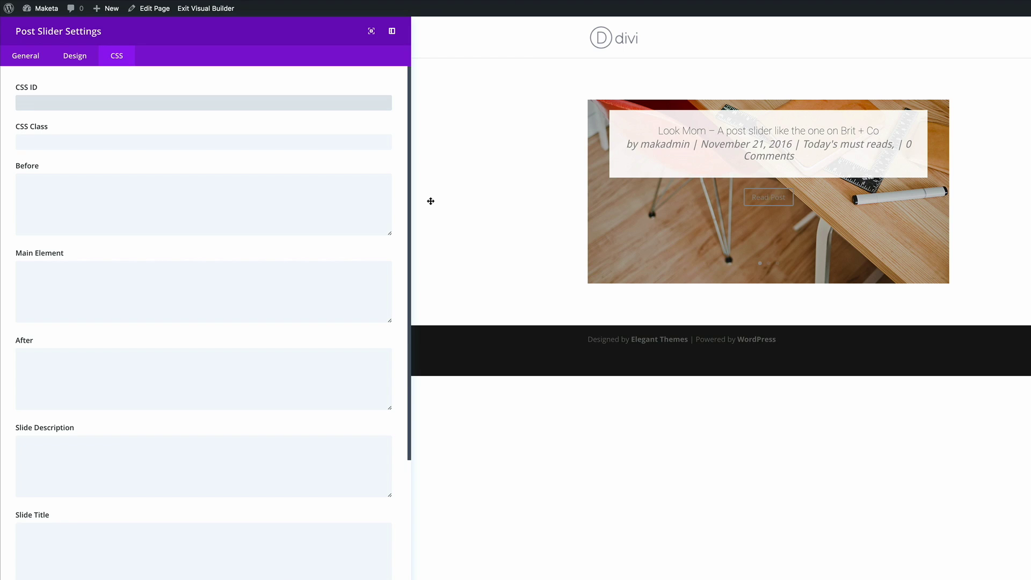
click(38, 102)
text(brit-co-slider)
- Add Main Element CSS: width calc(100% - 20px), max-height 470px, border 1px solid #D7D7D7 and border-bottom none
click(58, 269)
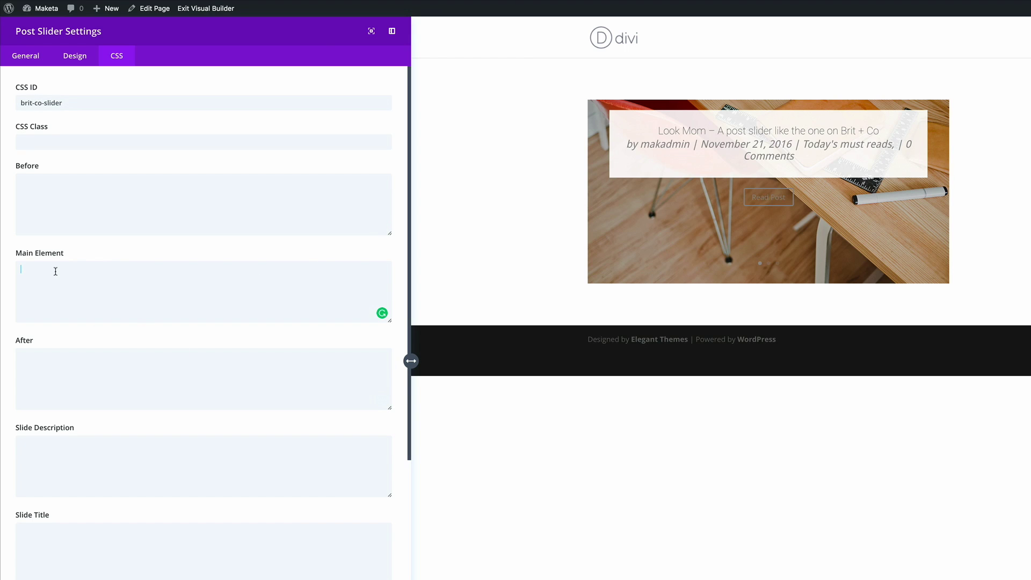
text(width: calc(100% - 20px); max-height: 470px; border:1px solid #D7D7D7; border-bottom: none;)
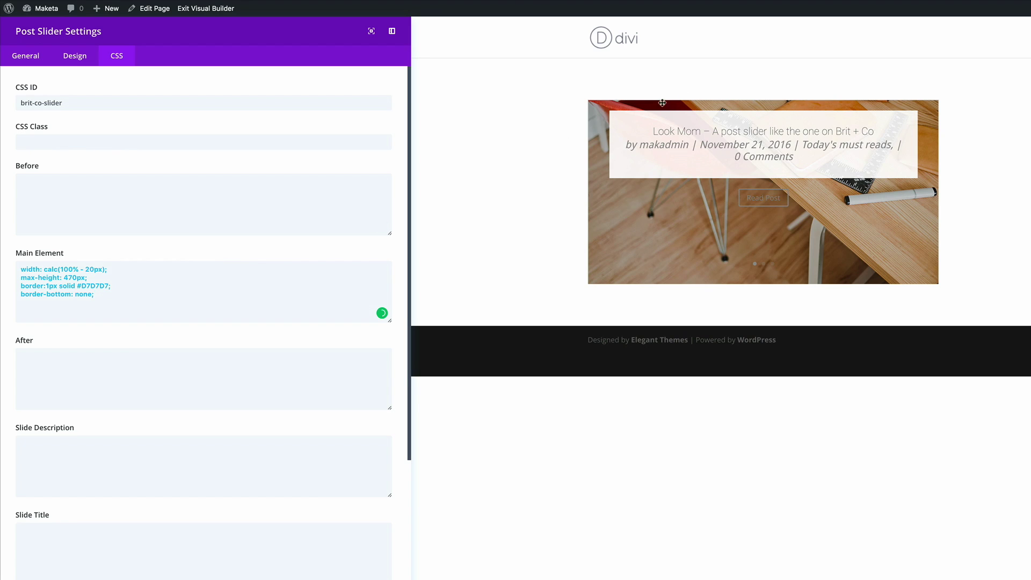
- Add Slide Description CSS with text-align: left and margin-left: 0
mouse_move(734, 184)
click(230, 467)
text(text-align: left; margin-left: 0;)
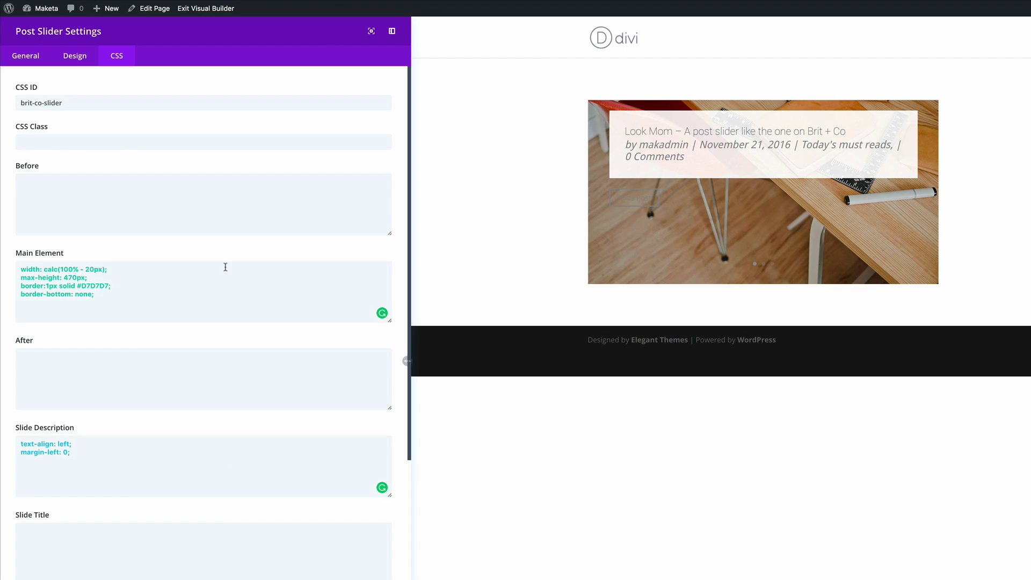
- Reposition the Read Post button with Slide Button CSS: top: -60px; right: -240px
scroll(237, 368, down, 5)
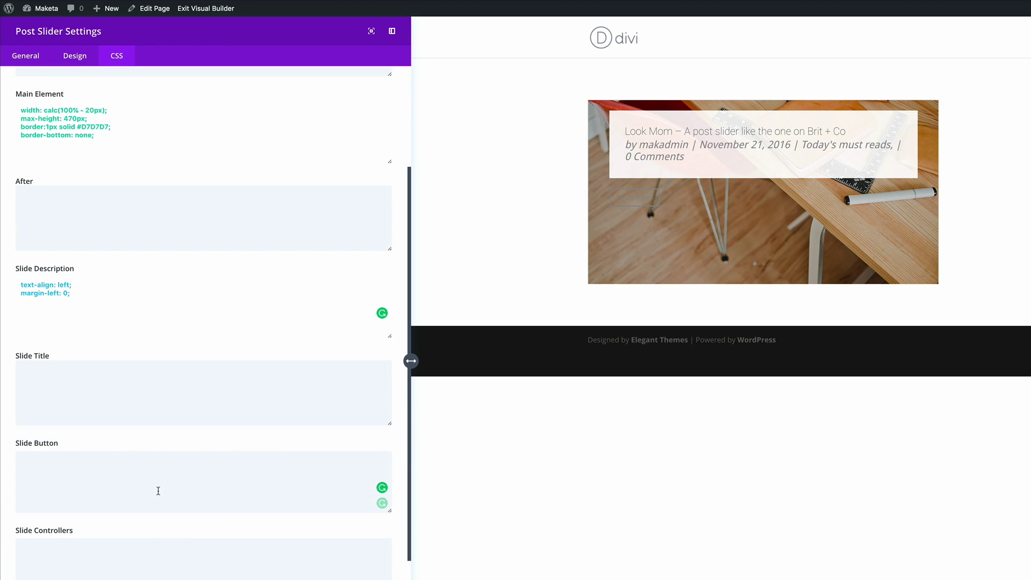
click(157, 488)
text(top: -60px; right: -240px)
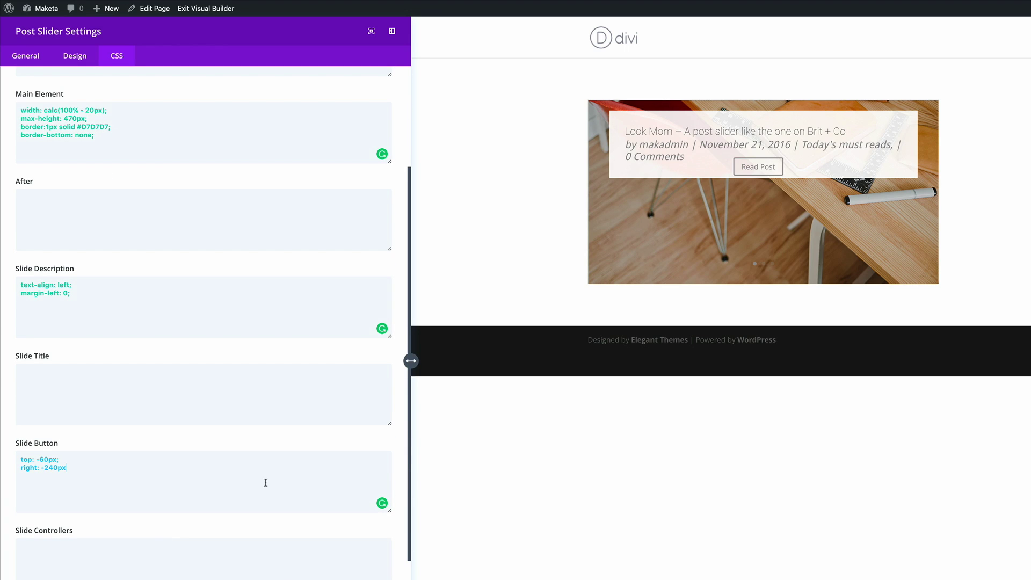
- Add Slide Controllers CSS with position: absolute, bottom: -14px and background: #ffffff, and save the module settings
scroll(266, 483, down, 4)
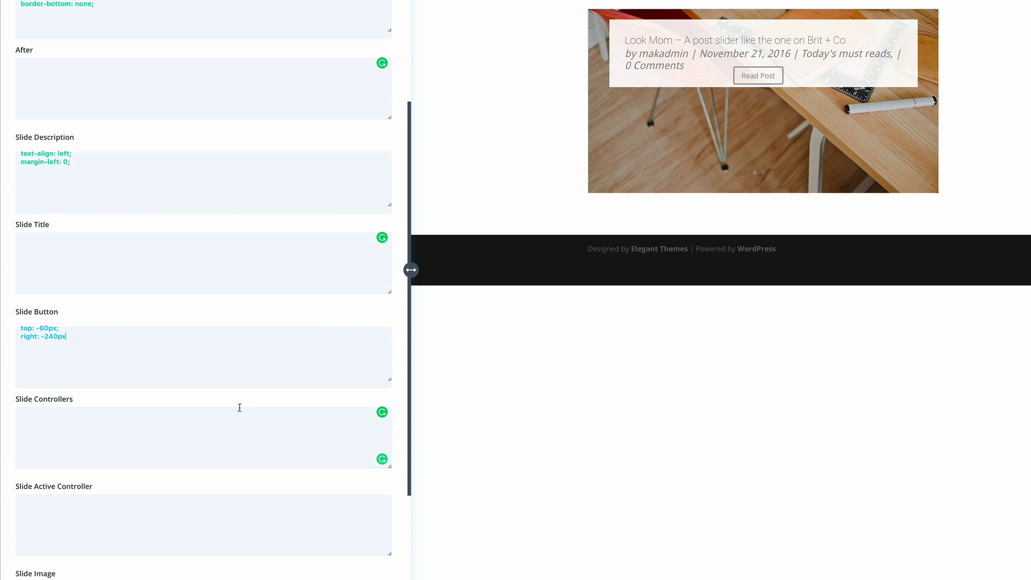
click(189, 421)
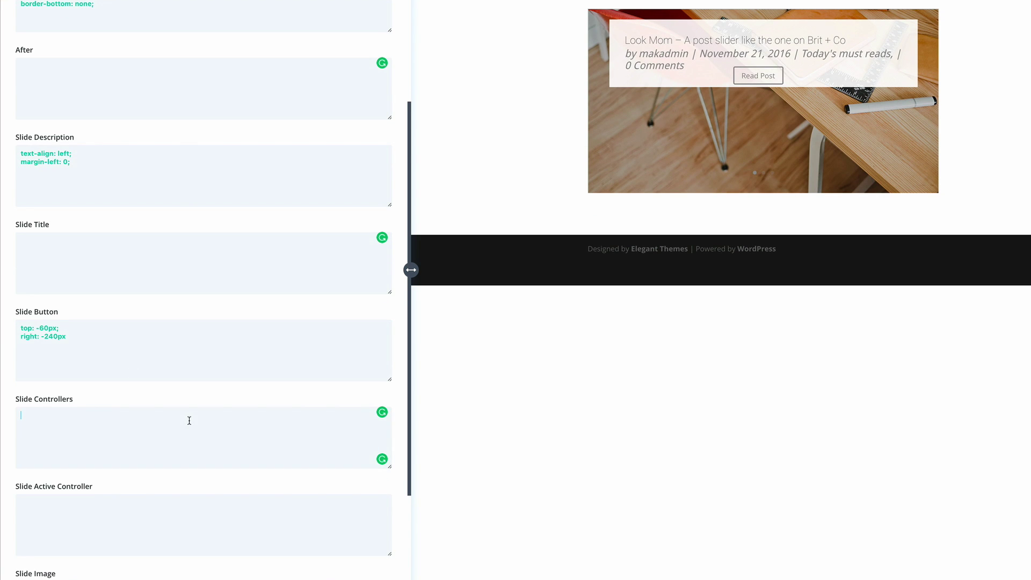
text(position: absolute; bottom: -14px; background: #ffffff;)
scroll(494, 103, down, 1)
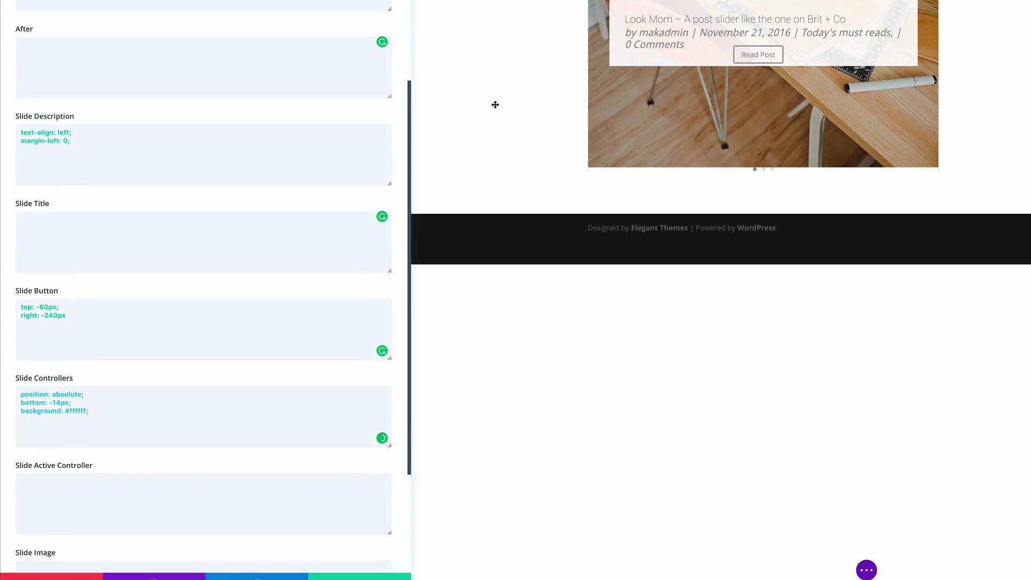
scroll(303, 385, down, 3)
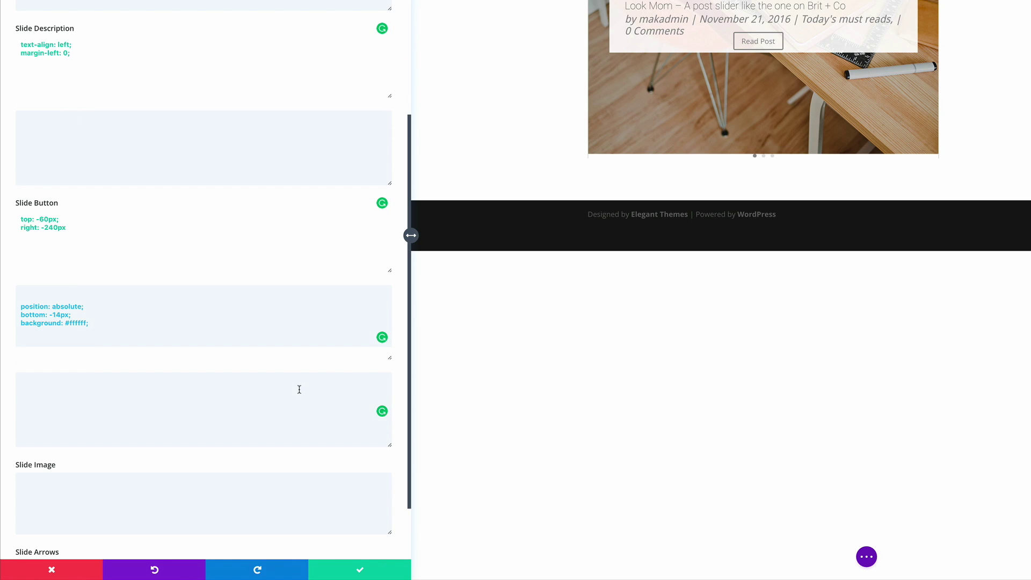
click(370, 568)
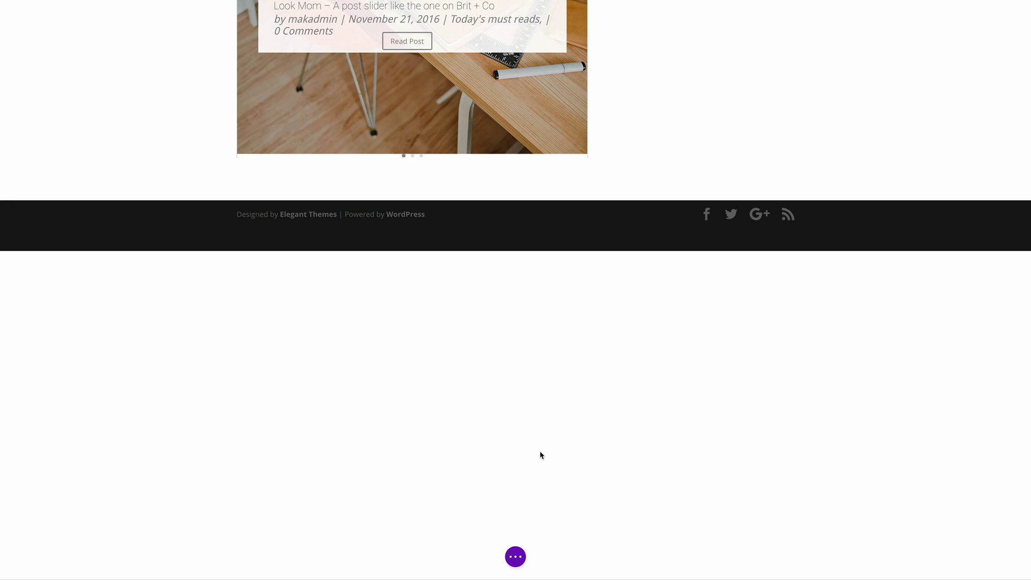
- Paste the copied #brit-co-slider style rules into the page's custom CSS and close the page settings
click(518, 558)
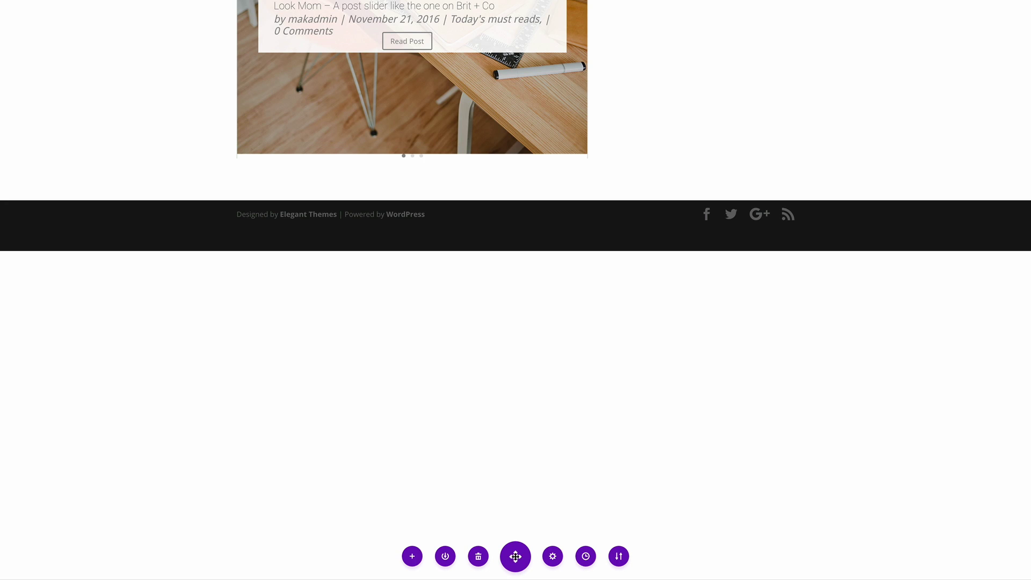
click(553, 557)
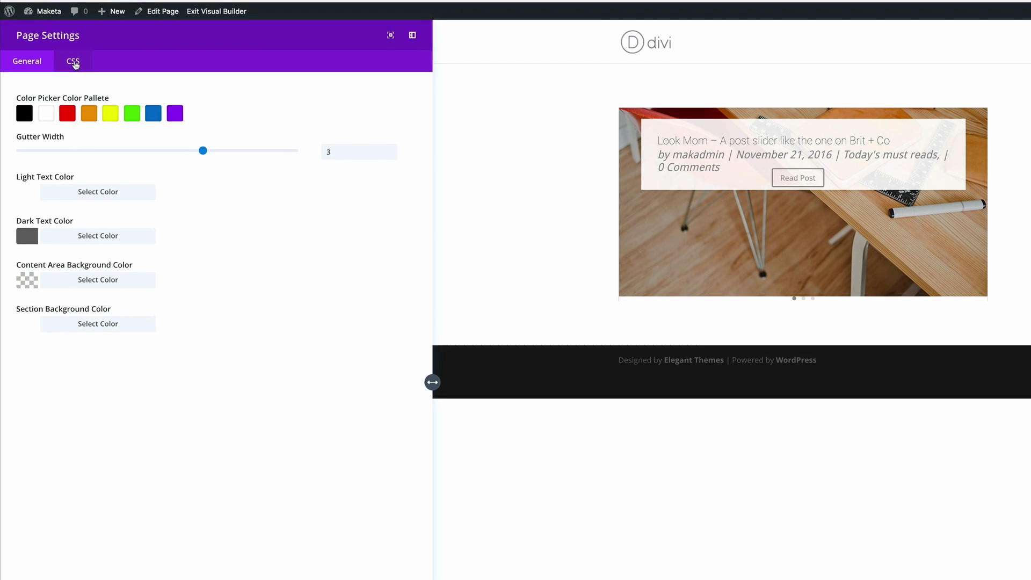
click(75, 63)
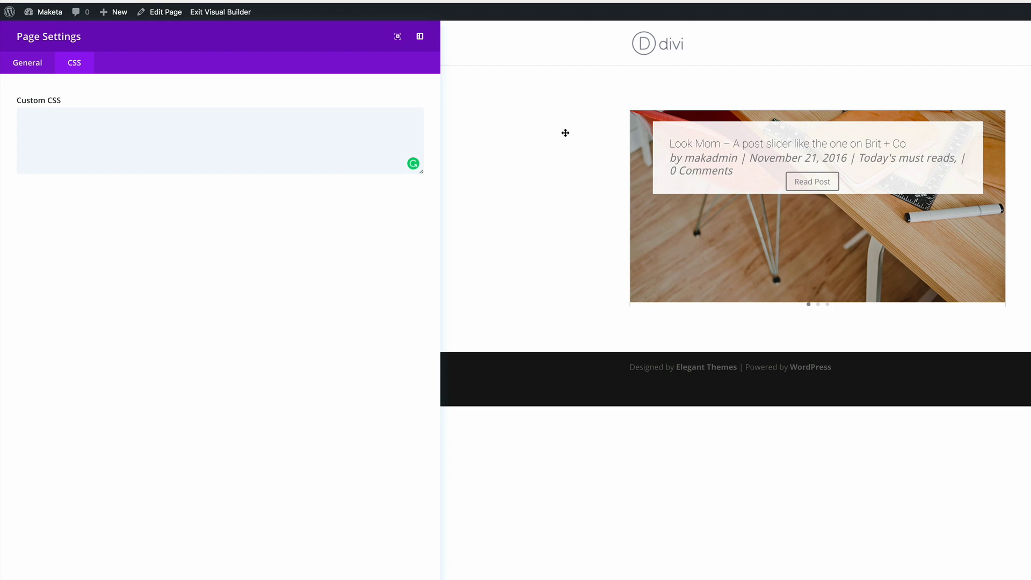
key(super+v)
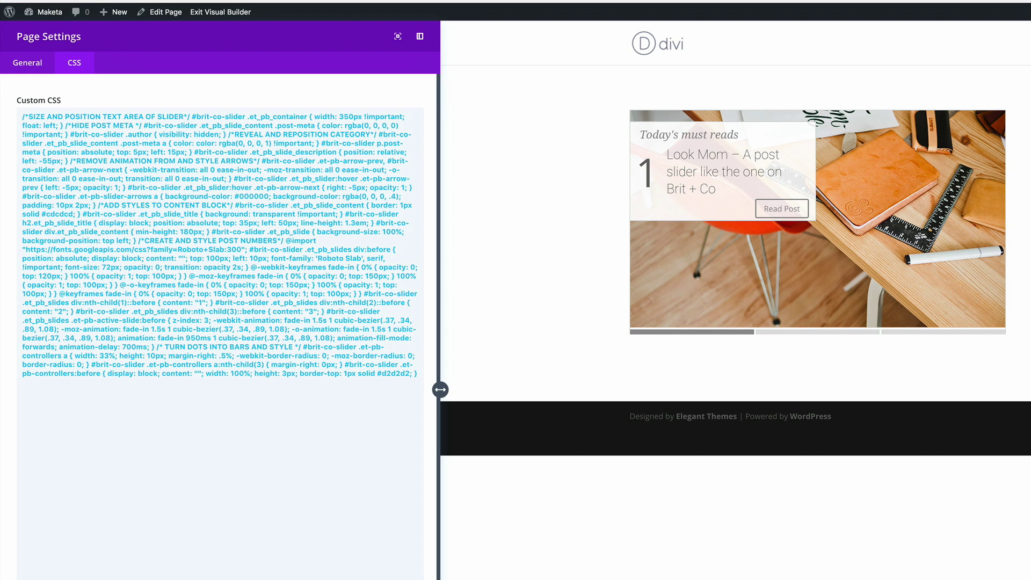
key(Escape)
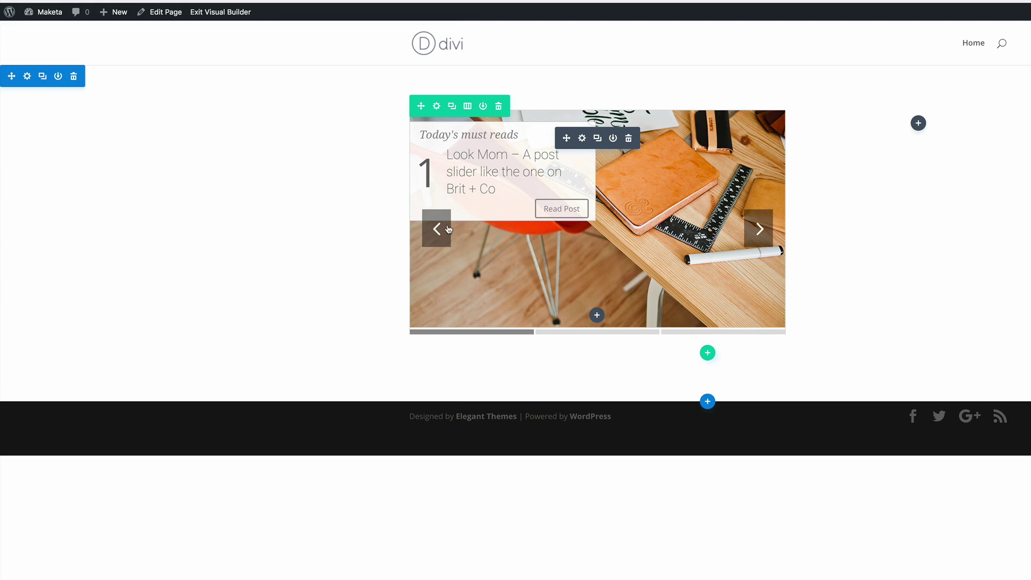